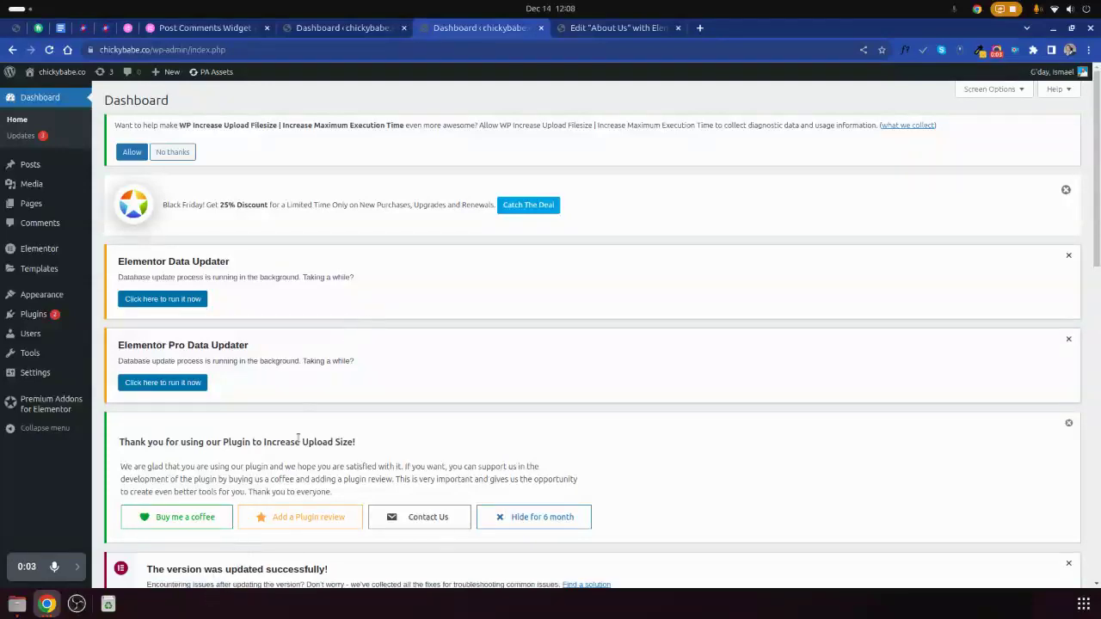
- Scroll through the Theme Builder's global parts list and highlight the Elementor version number
{"action": "scroll", "coordinate": [314, 393], "scroll_direction": "down", "scroll_amount": 5}
{"action": "scroll", "coordinate": [344, 447], "scroll_direction": "up", "scroll_amount": 4}
{"action": "scroll", "coordinate": [378, 430], "scroll_direction": "up", "scroll_amount": 1}
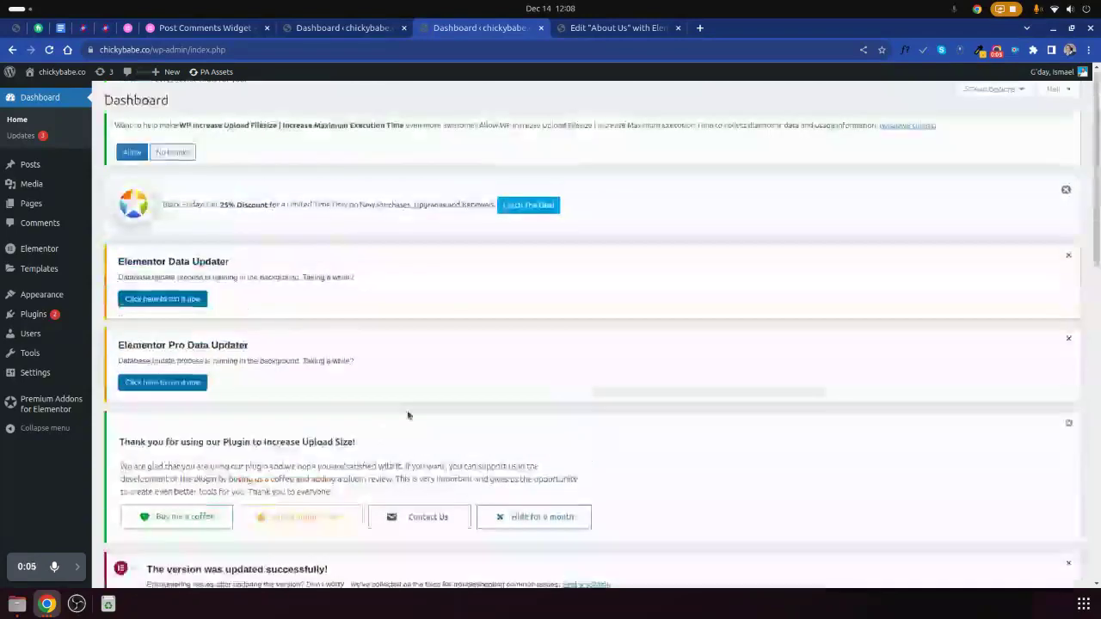
{"action": "scroll", "coordinate": [385, 340], "scroll_direction": "down", "scroll_amount": 2}
{"action": "scroll", "coordinate": [270, 363], "scroll_direction": "down", "scroll_amount": 1}
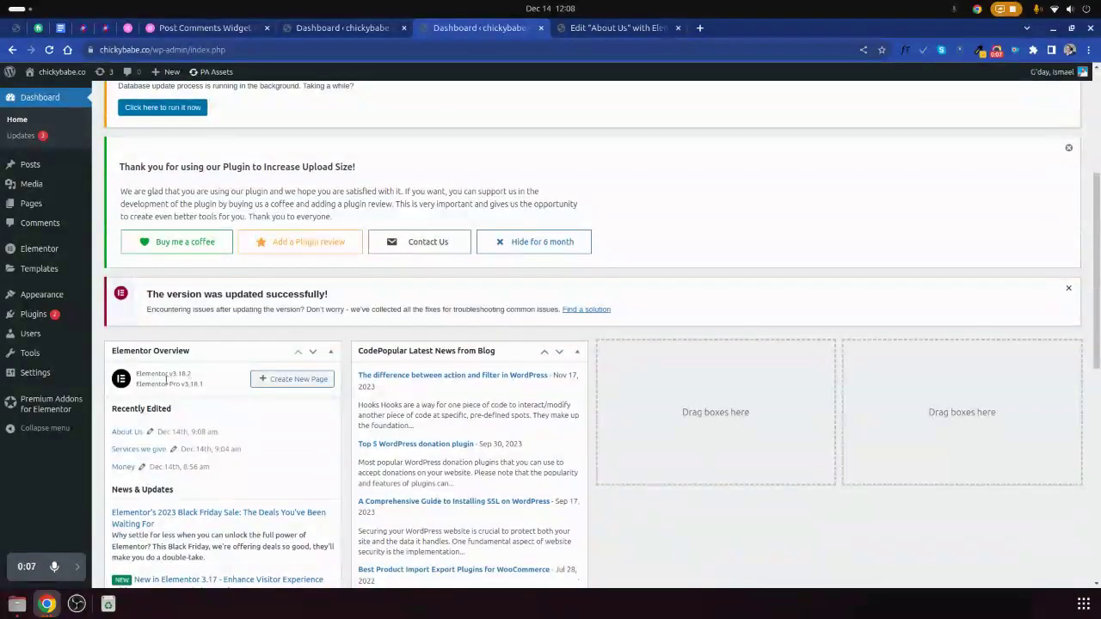
{"action": "left_click_drag", "start_coordinate": [147, 373], "coordinate": [181, 374]}
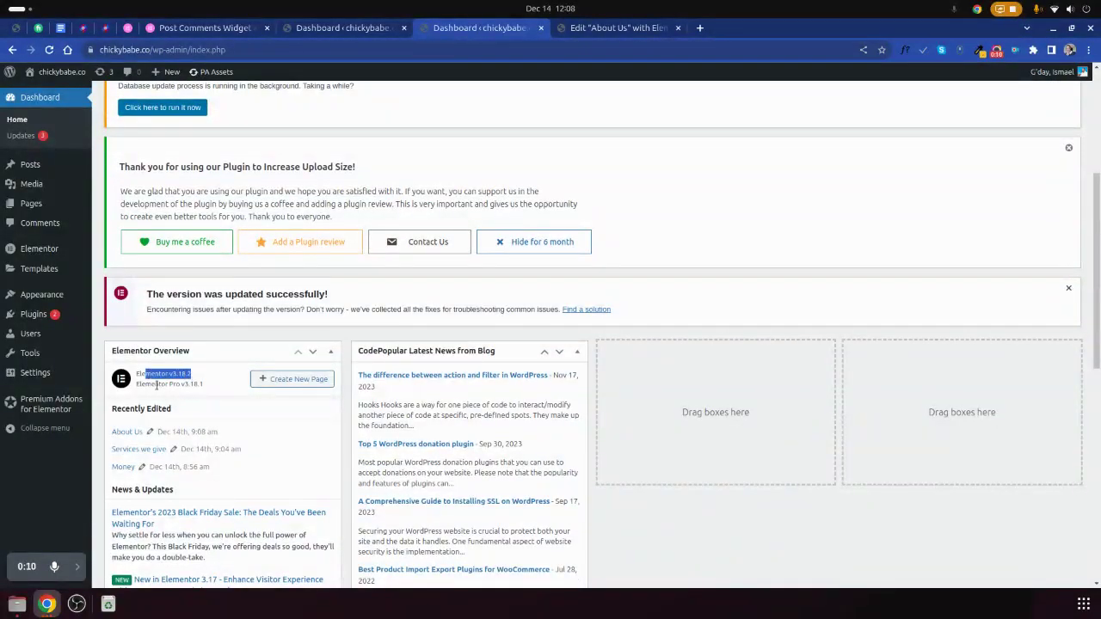
{"action": "scroll", "coordinate": [359, 306], "scroll_direction": "up", "scroll_amount": 3}
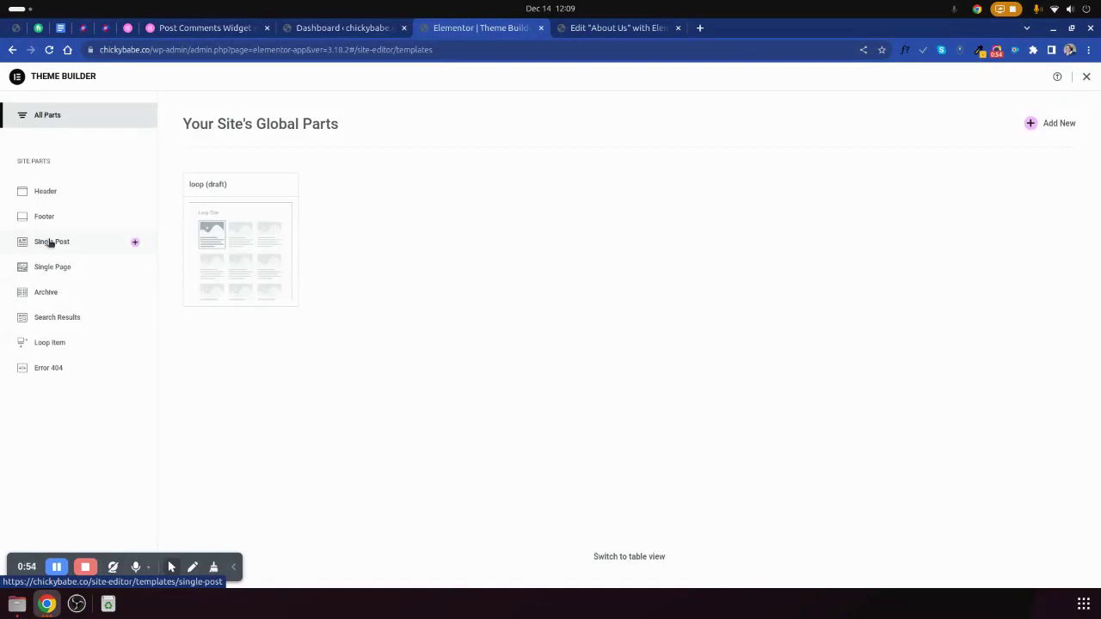
- Show the empty Single Post list and create a new Single Post template
{"action": "left_click", "coordinate": [51, 244]}
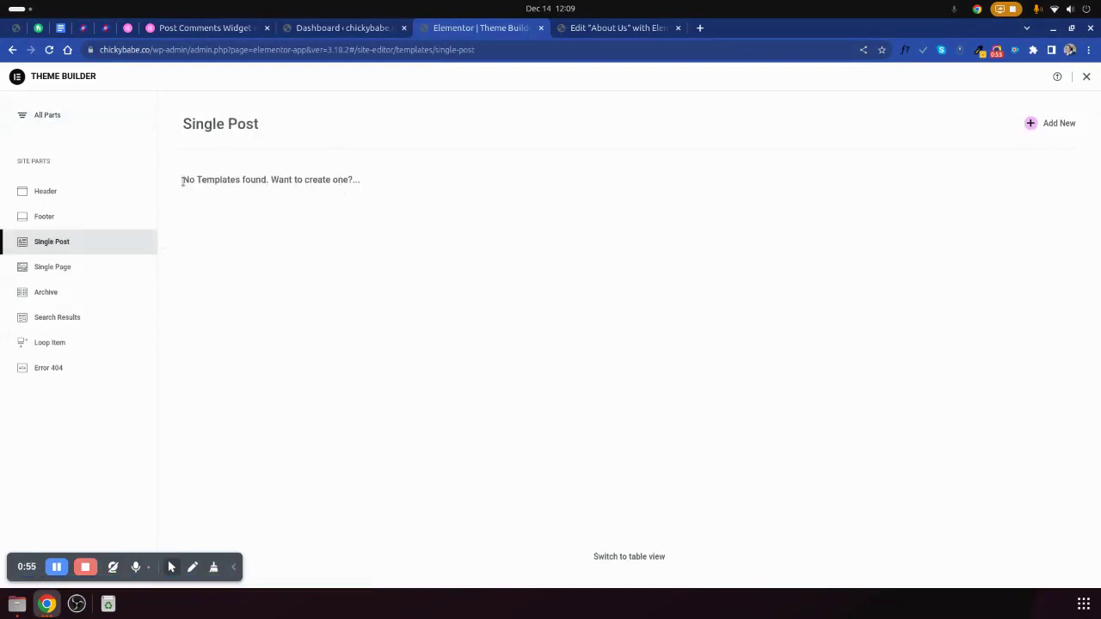
{"action": "left_click_drag", "start_coordinate": [183, 180], "coordinate": [252, 183]}
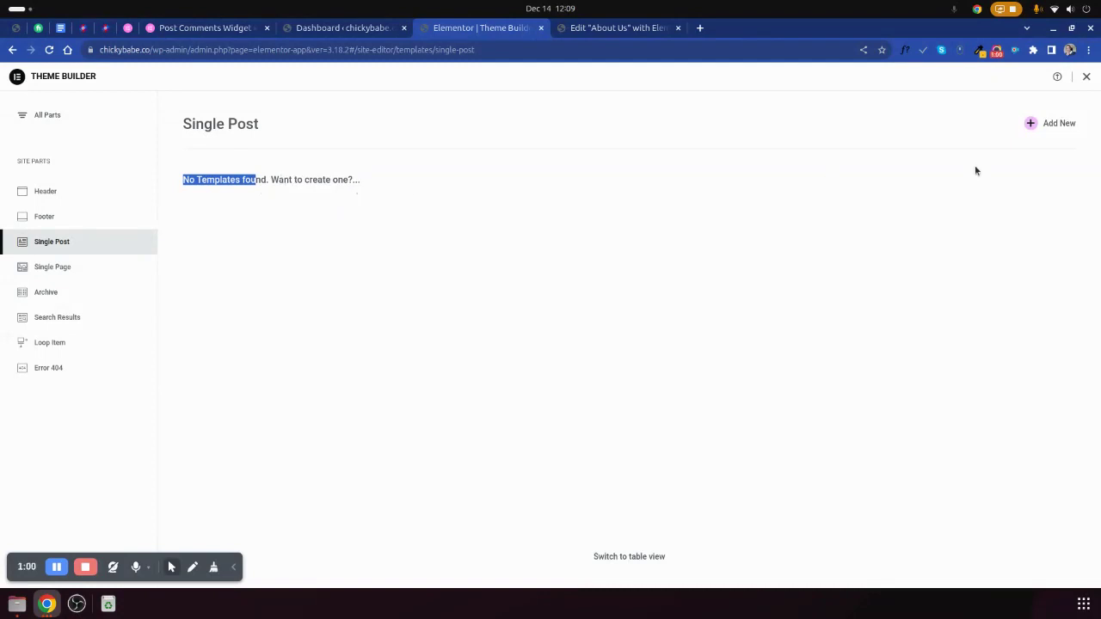
{"action": "left_click", "coordinate": [1059, 123]}
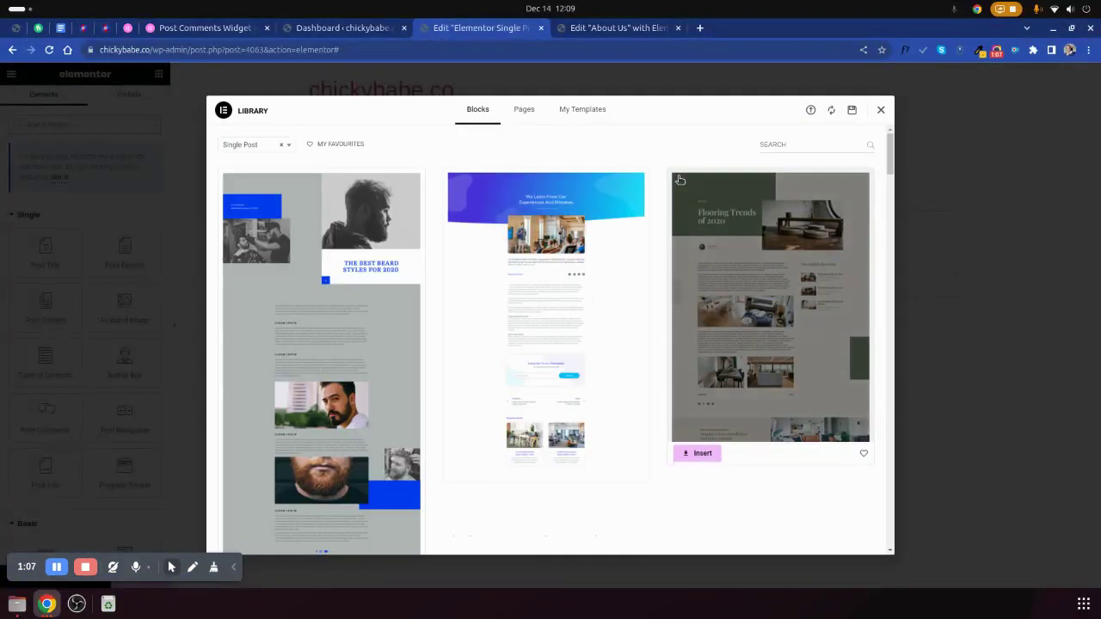
- Browse the library's ready-made Single Post blocks, then close the library
{"action": "scroll", "coordinate": [335, 304], "scroll_direction": "down", "scroll_amount": 1}
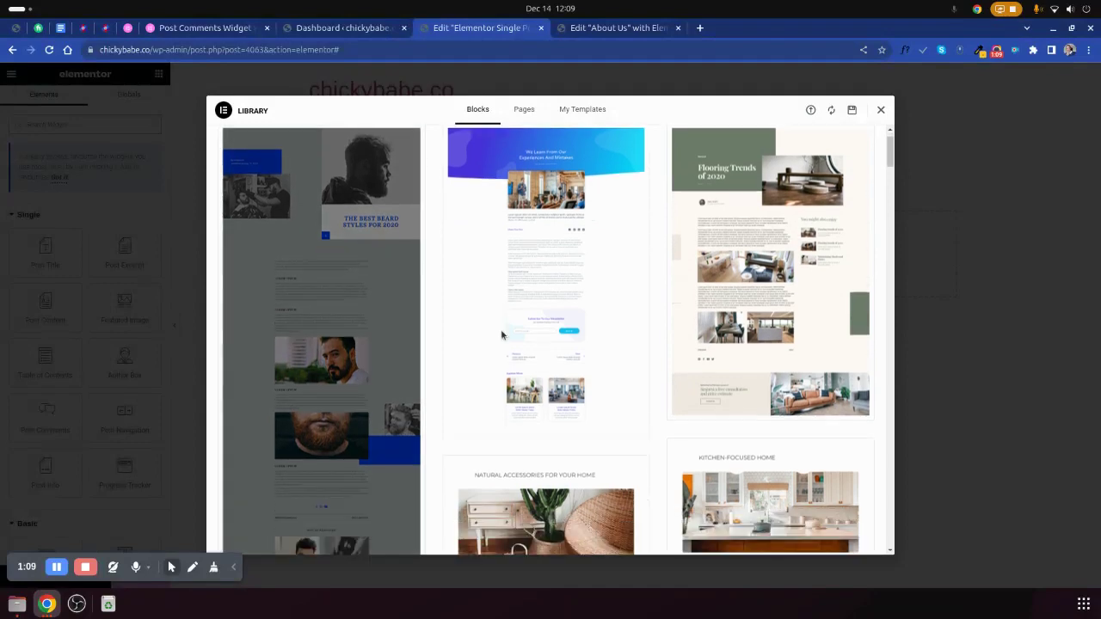
{"action": "scroll", "coordinate": [482, 335], "scroll_direction": "down", "scroll_amount": 1}
{"action": "scroll", "coordinate": [447, 362], "scroll_direction": "down", "scroll_amount": 2}
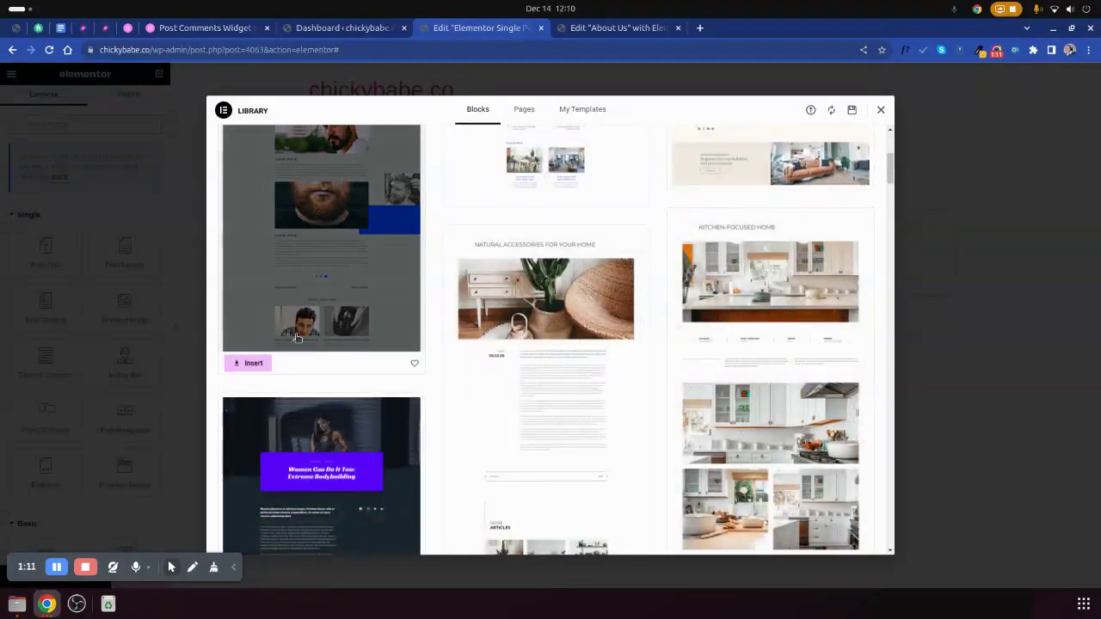
{"action": "scroll", "coordinate": [448, 318], "scroll_direction": "up", "scroll_amount": 1}
{"action": "scroll", "coordinate": [456, 305], "scroll_direction": "up", "scroll_amount": 3}
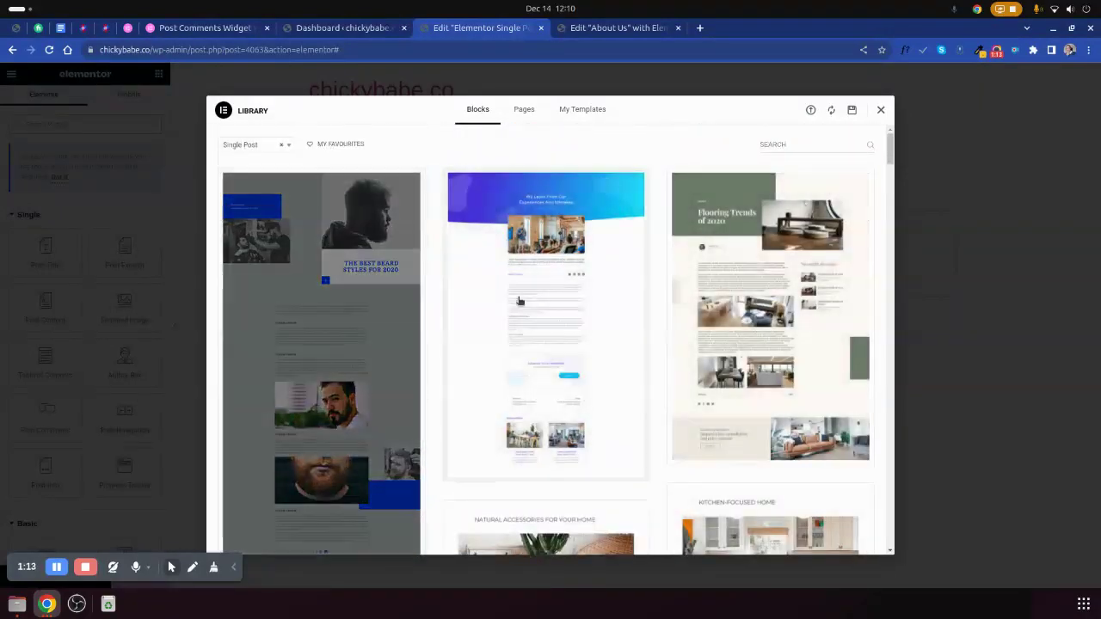
{"action": "scroll", "coordinate": [653, 464], "scroll_direction": "down", "scroll_amount": 1}
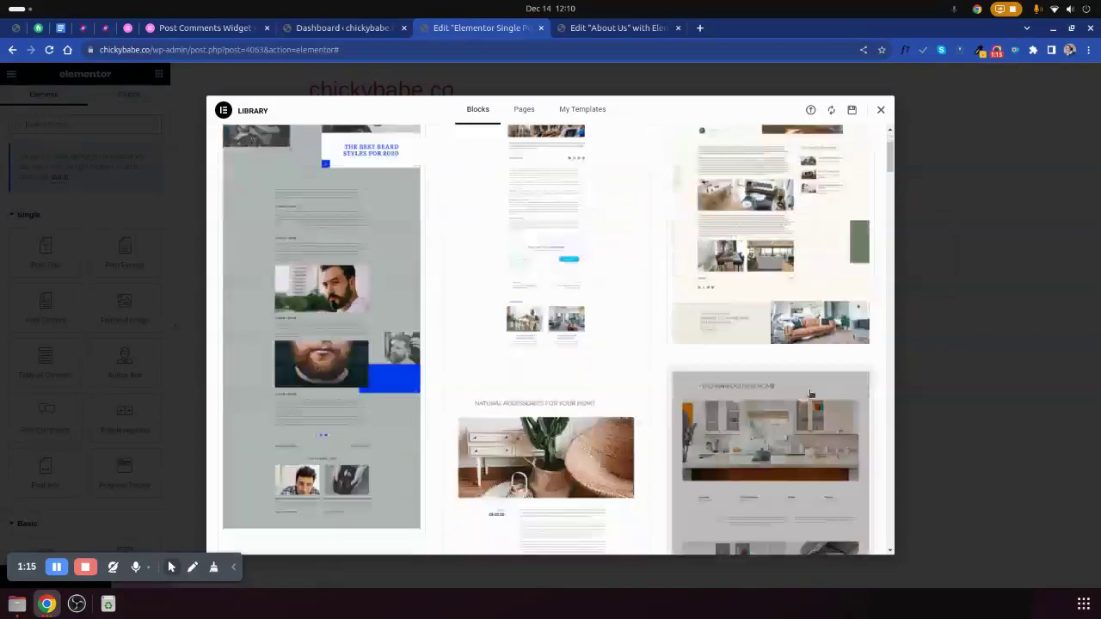
{"action": "scroll", "coordinate": [739, 413], "scroll_direction": "down", "scroll_amount": 2}
{"action": "scroll", "coordinate": [826, 283], "scroll_direction": "up", "scroll_amount": 3}
{"action": "left_click", "coordinate": [881, 111]}
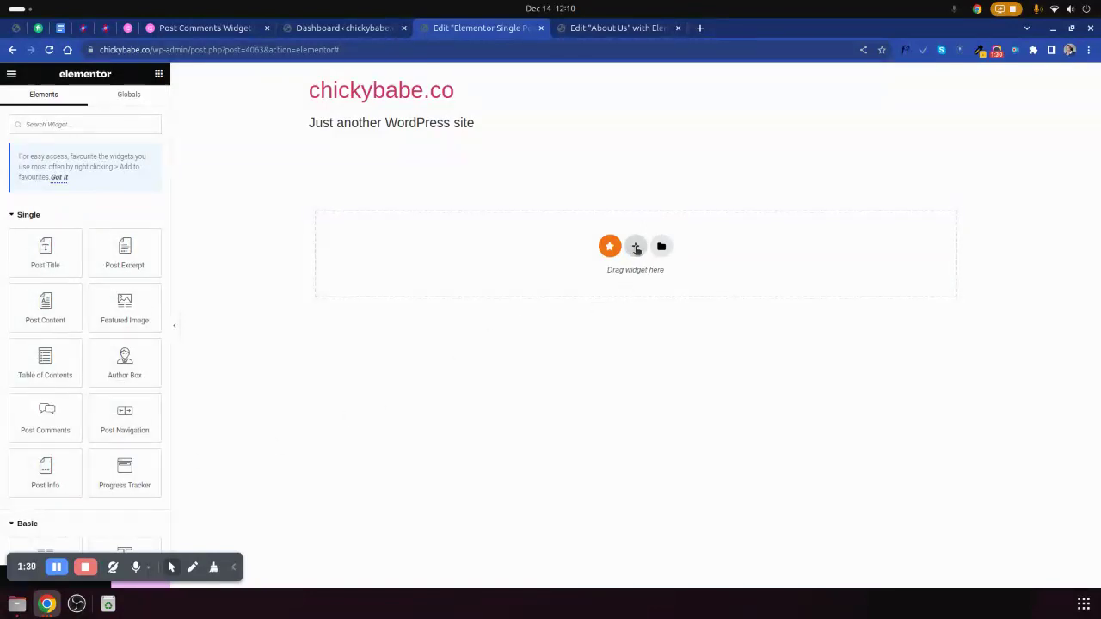
- Add a two-column section, look at its widgets, then delete it
{"action": "left_click", "coordinate": [635, 248]}
{"action": "left_click", "coordinate": [539, 275]}
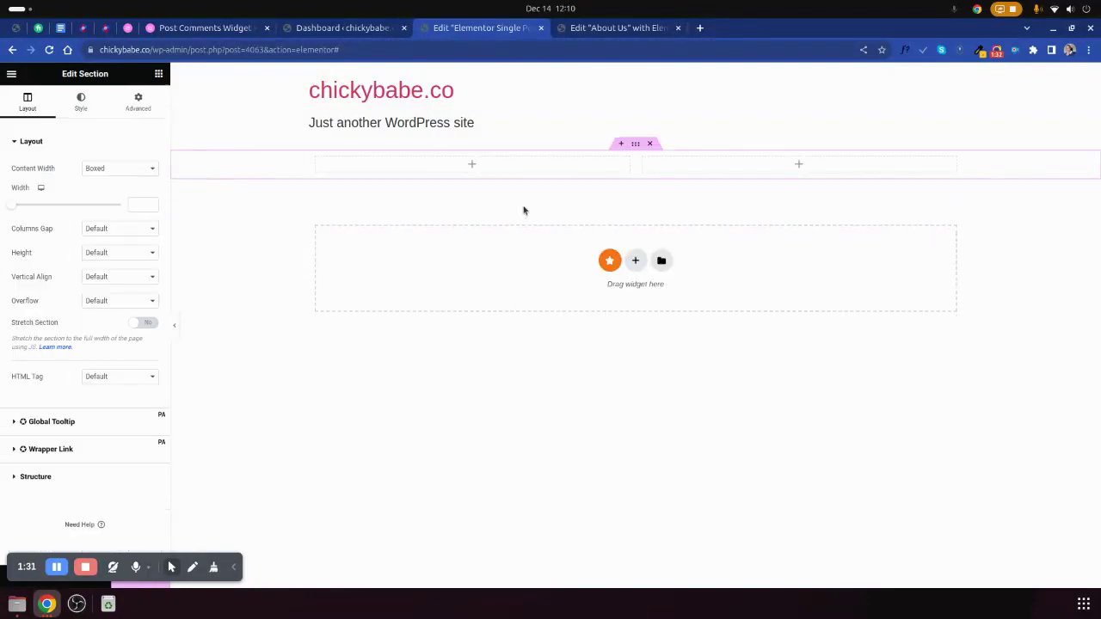
{"action": "left_click", "coordinate": [471, 165]}
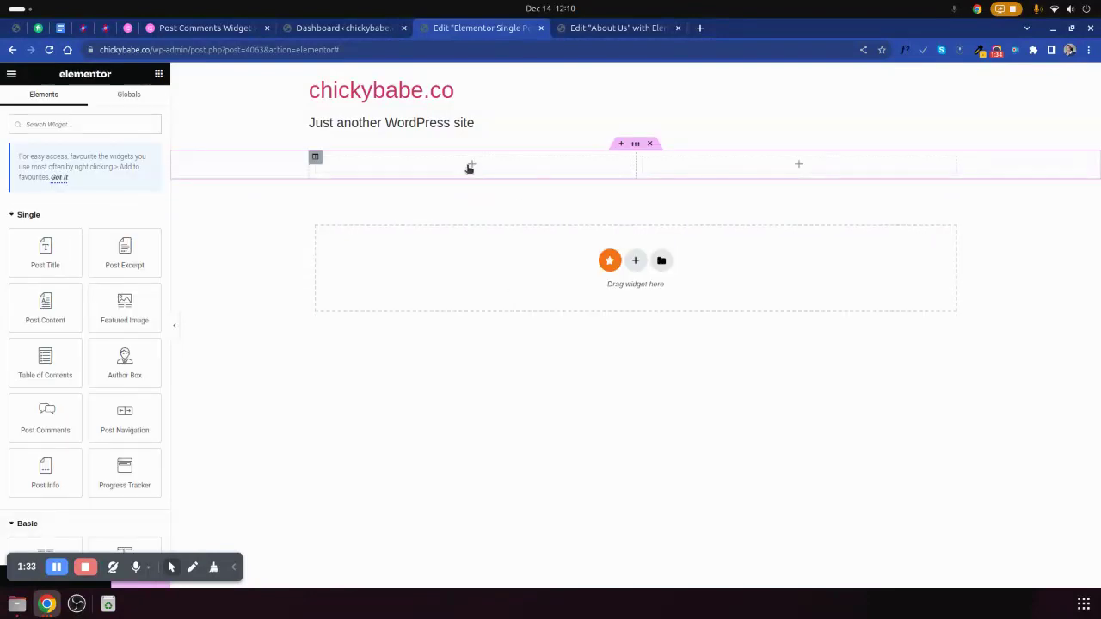
{"action": "left_click", "coordinate": [649, 142]}
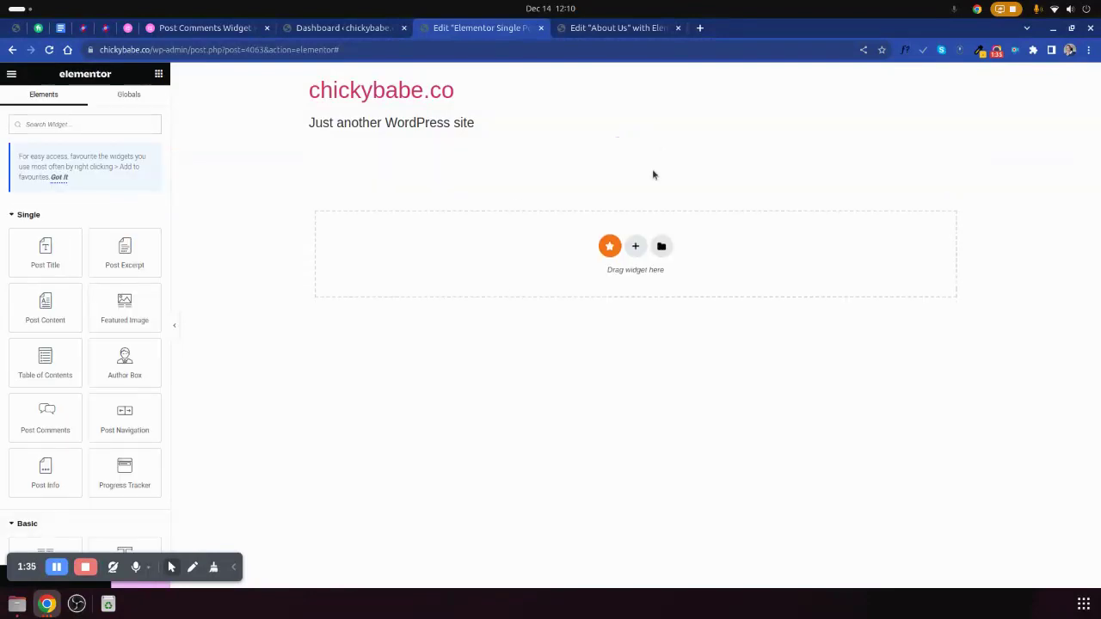
- Add a single-column section in its place
{"action": "left_click", "coordinate": [635, 260]}
{"action": "left_click", "coordinate": [482, 269]}
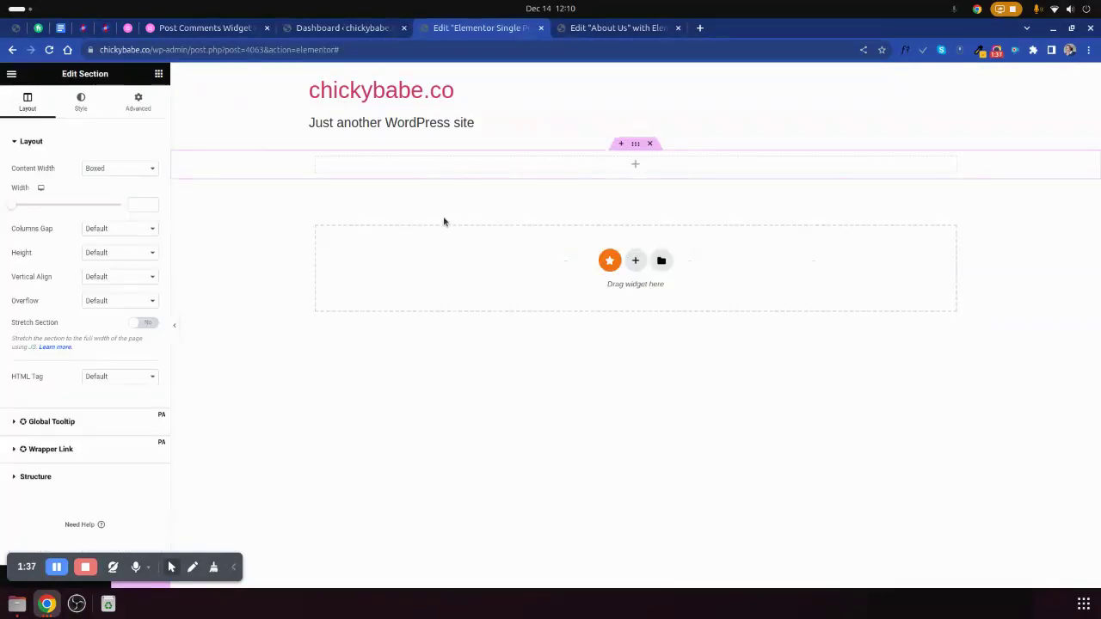
{"action": "left_click", "coordinate": [397, 170]}
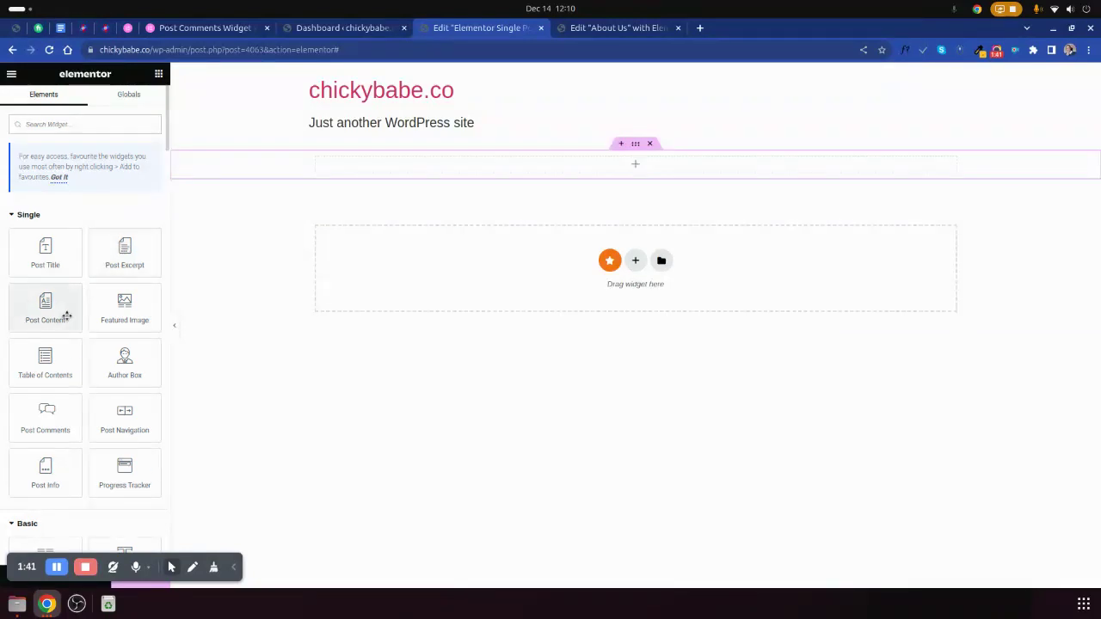
{"action": "left_click", "coordinate": [635, 143]}
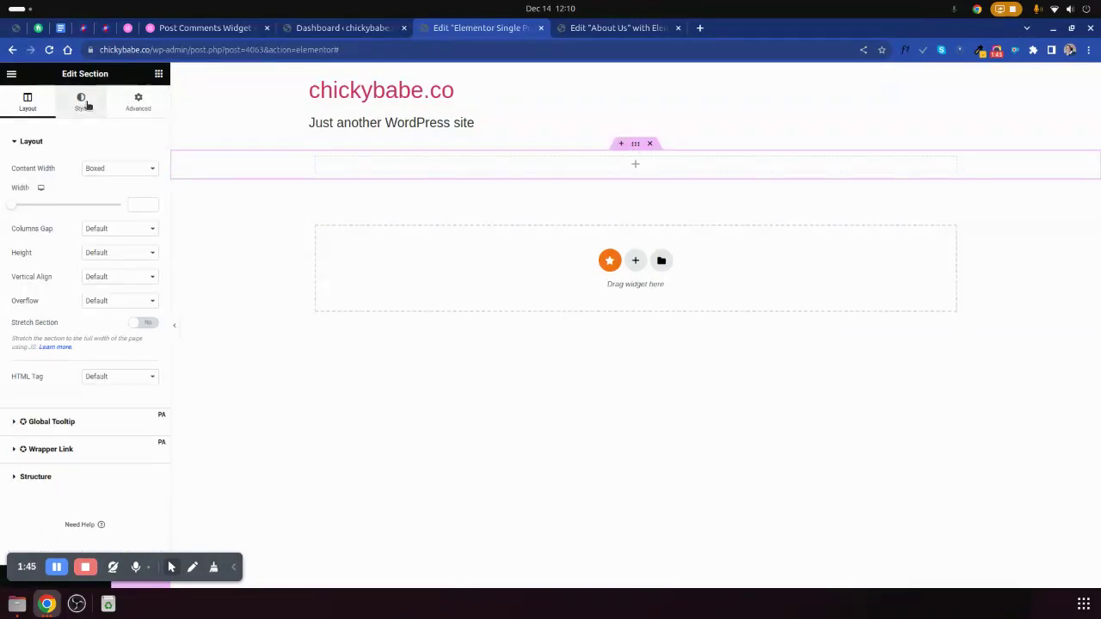
- Give the section a classic Featured Image background, positioned centre centre with size Cover
{"action": "left_click", "coordinate": [80, 103]}
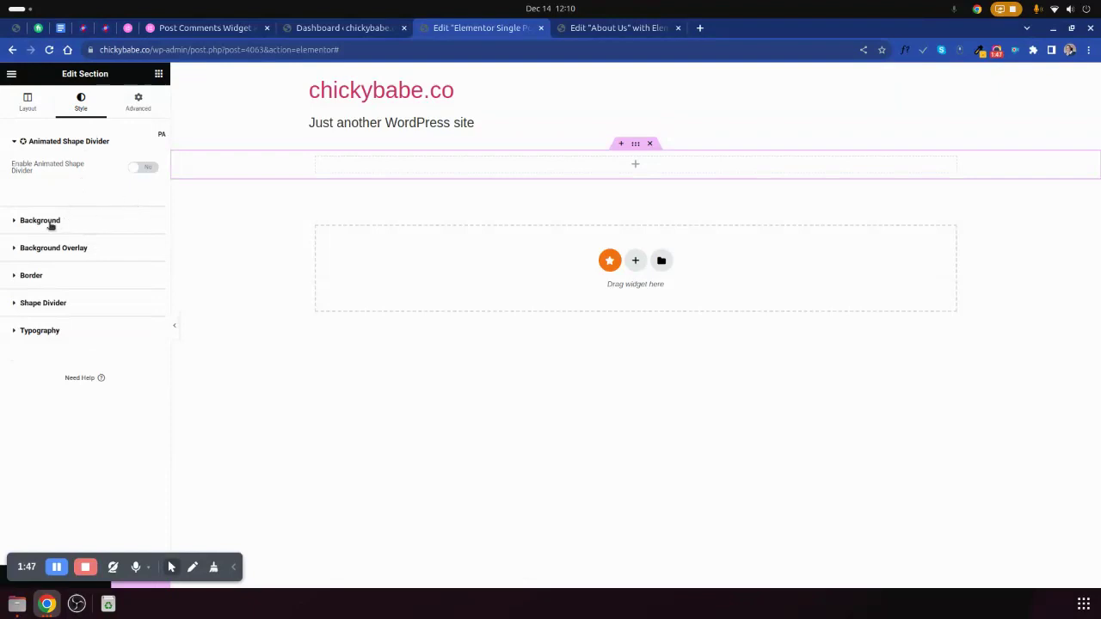
{"action": "left_click", "coordinate": [40, 221]}
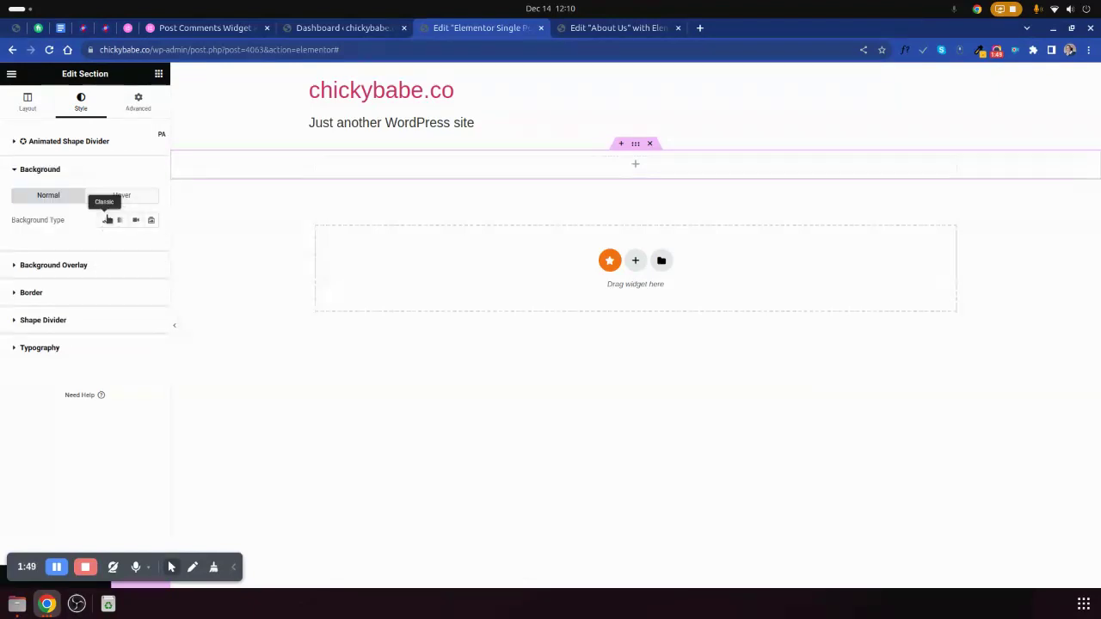
{"action": "left_click", "coordinate": [105, 220]}
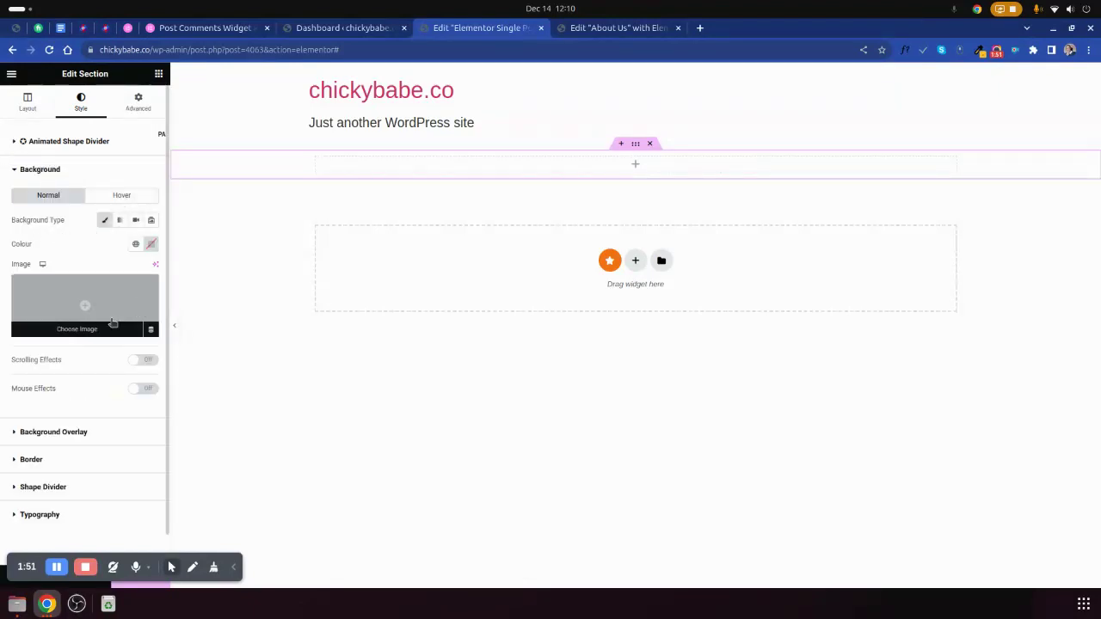
{"action": "mouse_move", "coordinate": [84, 305]}
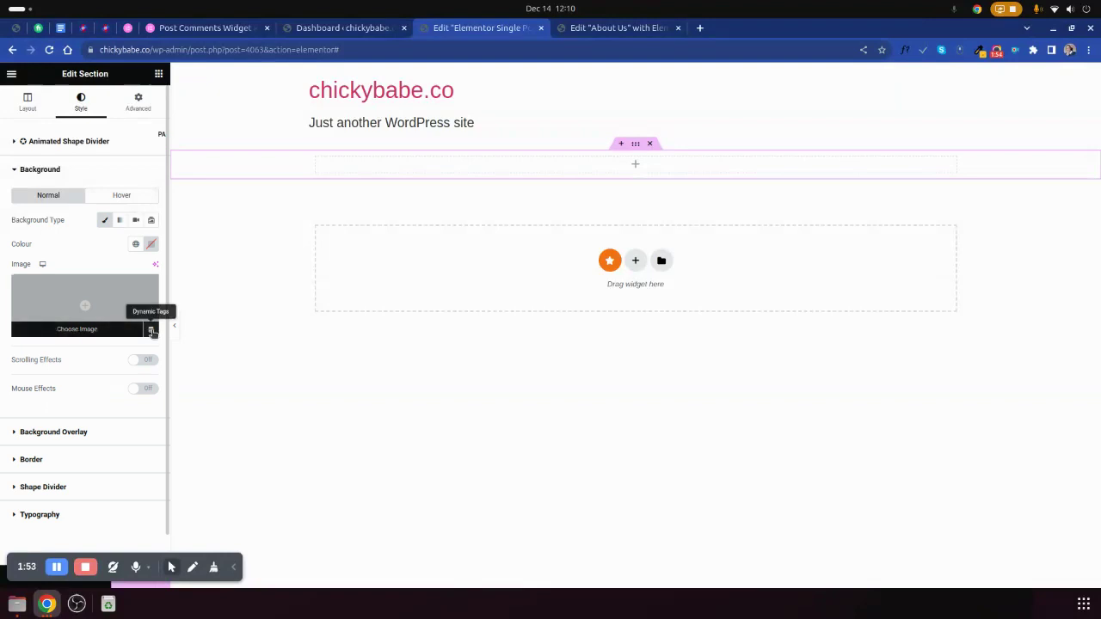
{"action": "left_click", "coordinate": [151, 331]}
{"action": "left_click", "coordinate": [38, 367]}
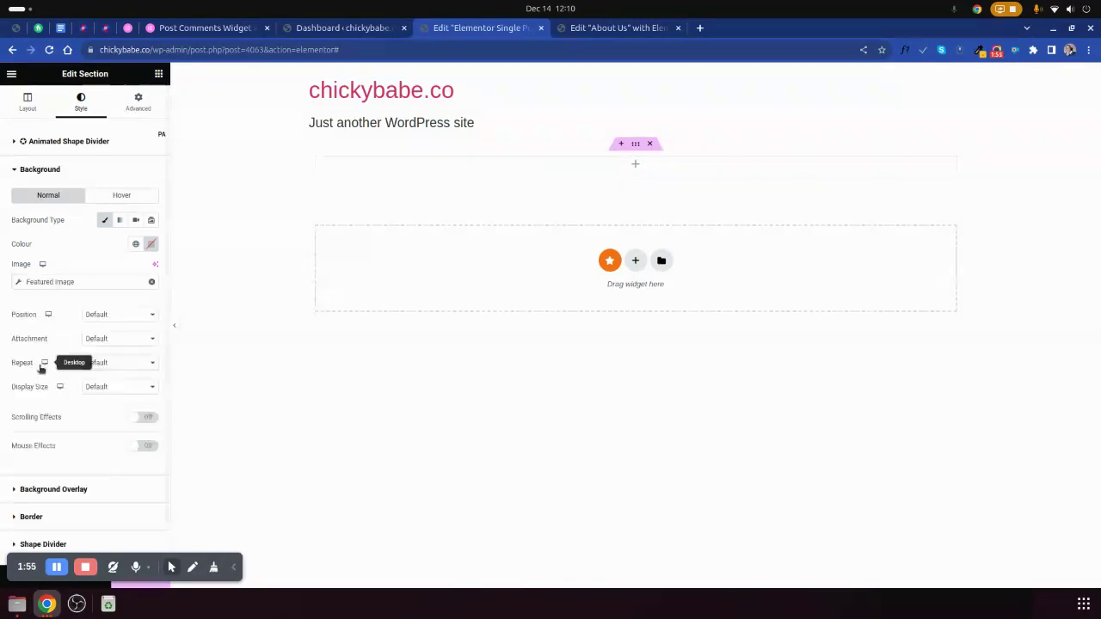
{"action": "left_click", "coordinate": [101, 315]}
{"action": "left_click", "coordinate": [99, 365]}
{"action": "left_click", "coordinate": [108, 386]}
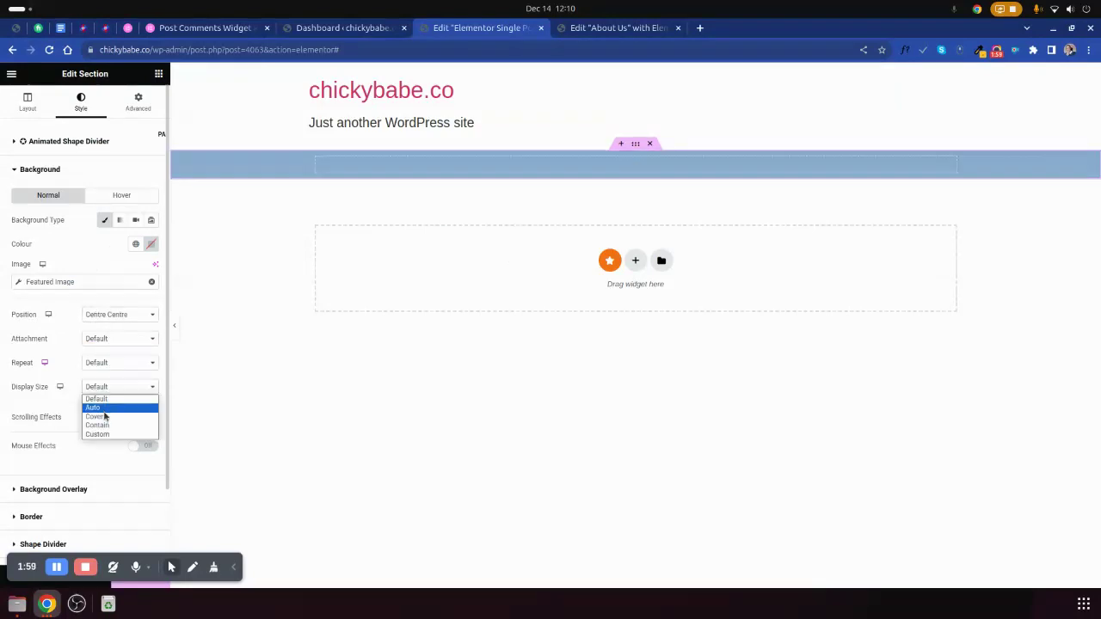
{"action": "left_click", "coordinate": [96, 416]}
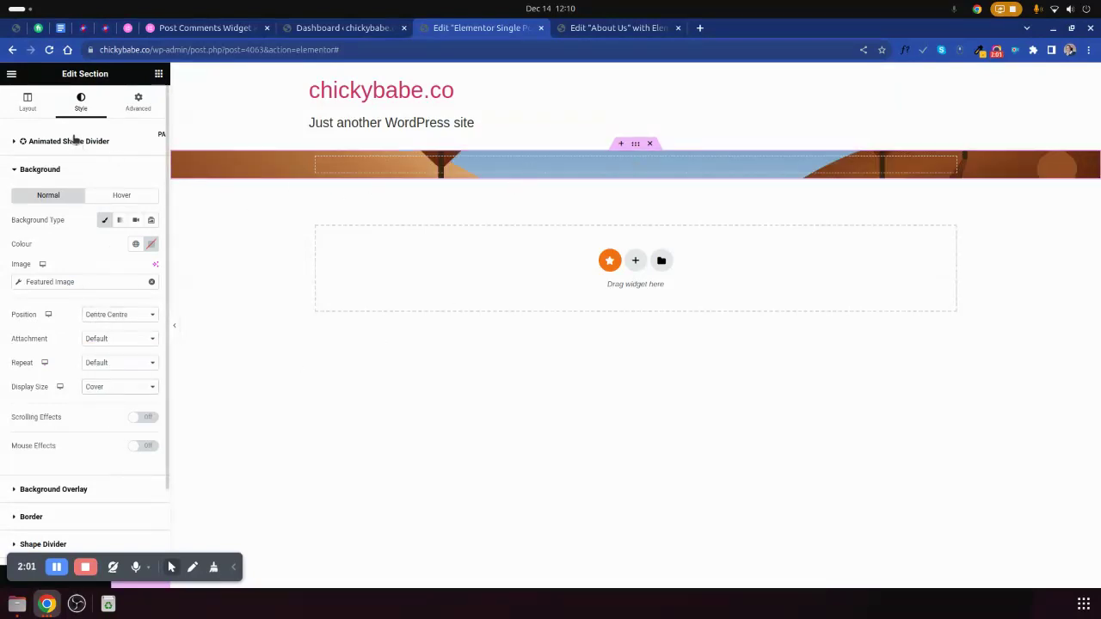
- Set the section height to Min Height and make the hero taller
{"action": "left_click", "coordinate": [29, 105]}
{"action": "left_click", "coordinate": [98, 252]}
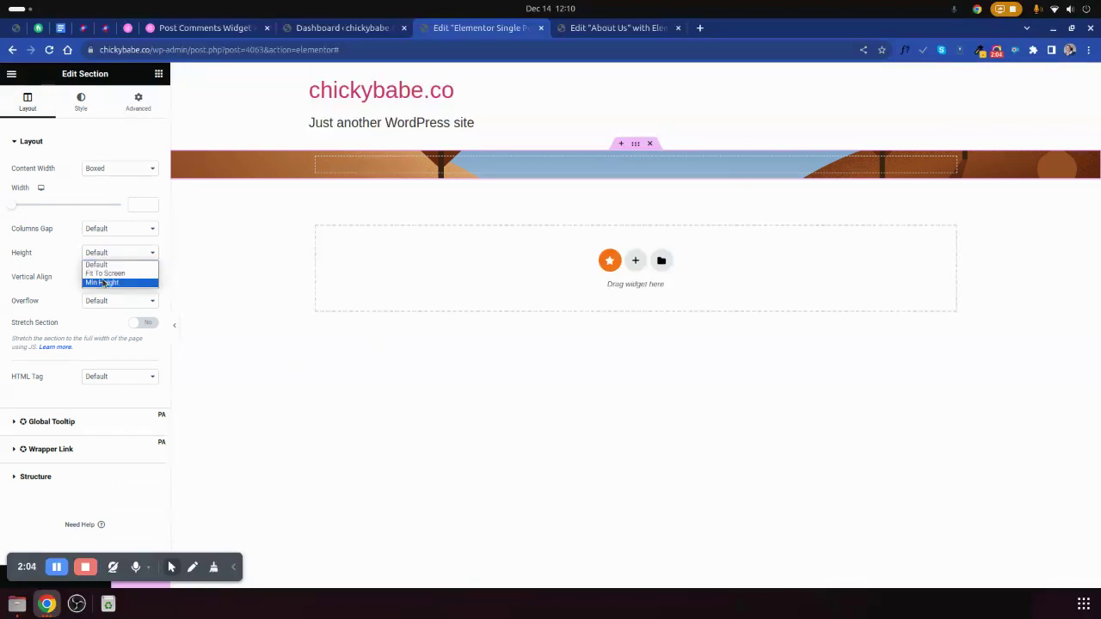
{"action": "left_click", "coordinate": [98, 283]}
{"action": "left_click_drag", "start_coordinate": [42, 292], "coordinate": [49, 298]}
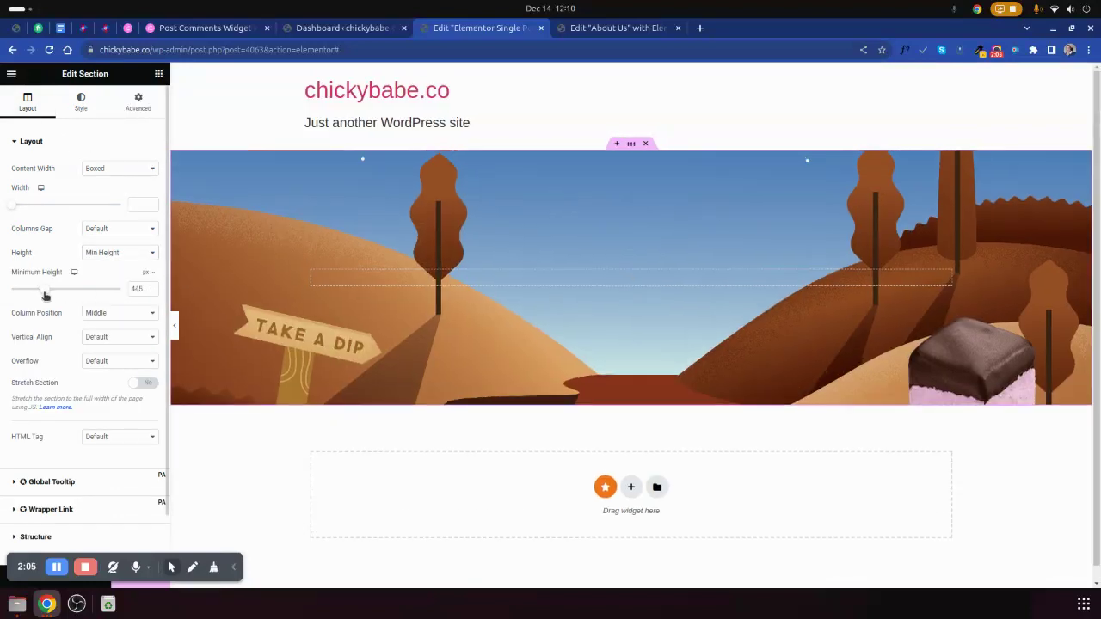
- Add a classic black background overlay at 0.5 opacity to the hero section
{"action": "left_click", "coordinate": [81, 102]}
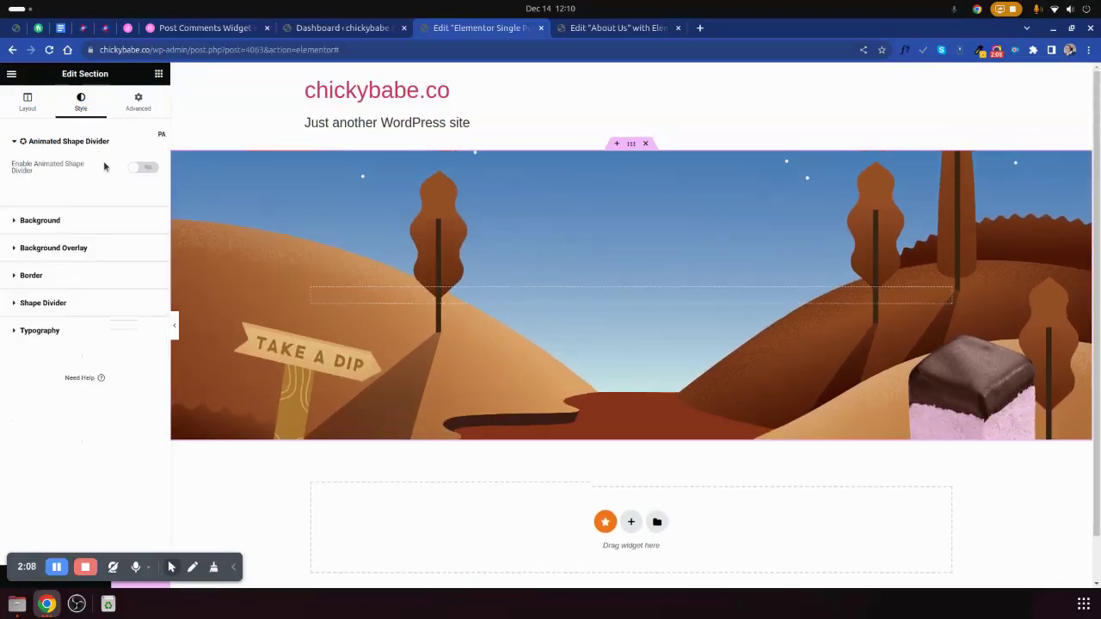
{"action": "left_click", "coordinate": [72, 222]}
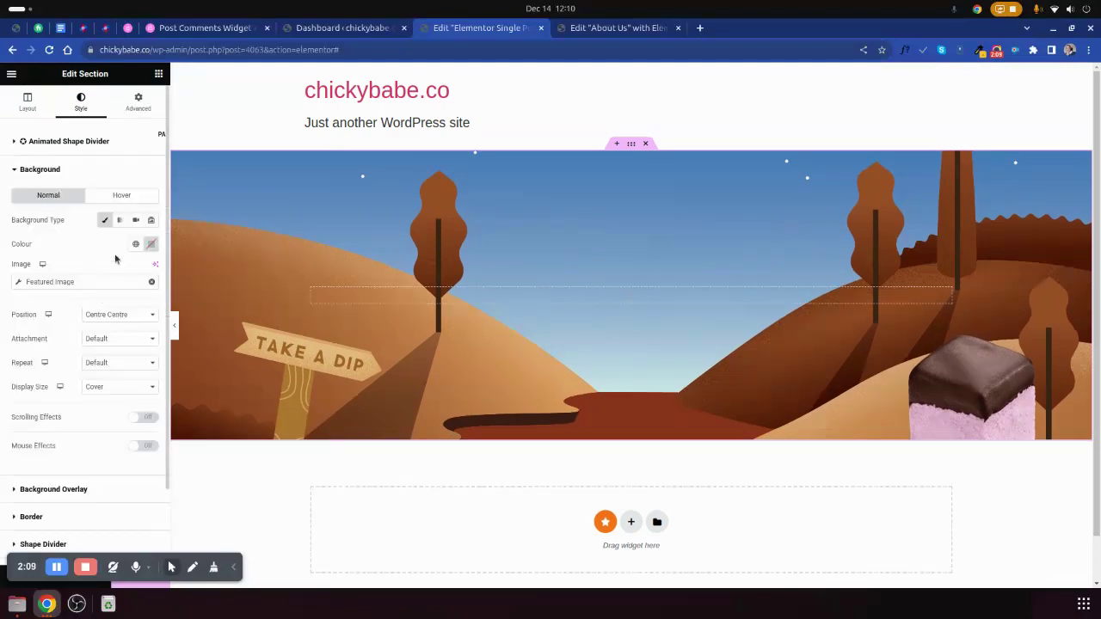
{"action": "scroll", "coordinate": [81, 357], "scroll_direction": "down", "scroll_amount": 2}
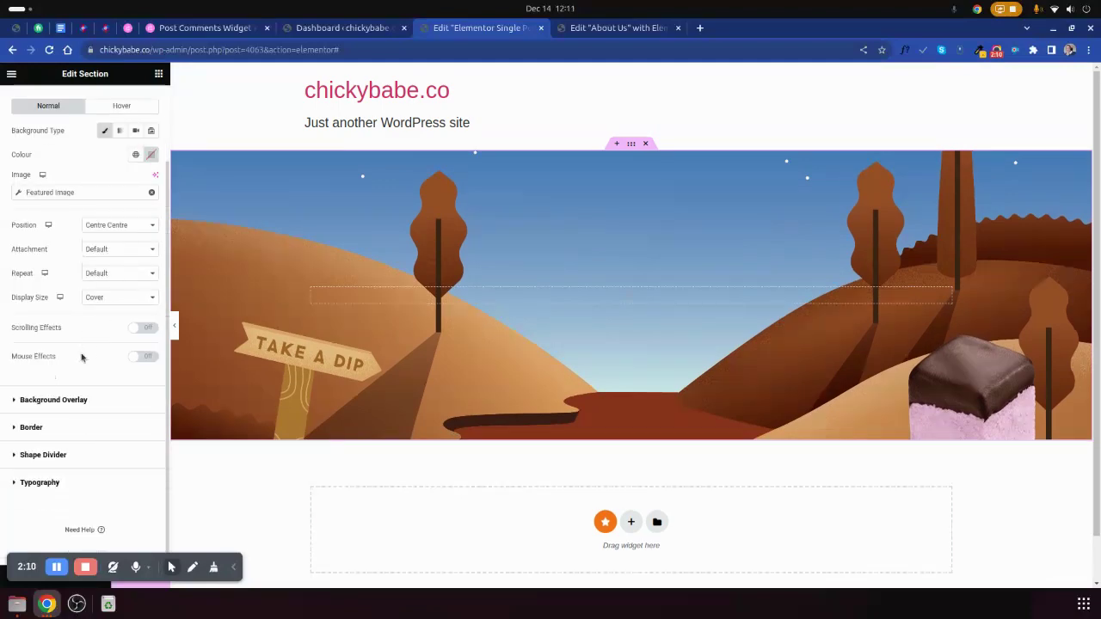
{"action": "left_click", "coordinate": [65, 401]}
{"action": "left_click", "coordinate": [135, 247]}
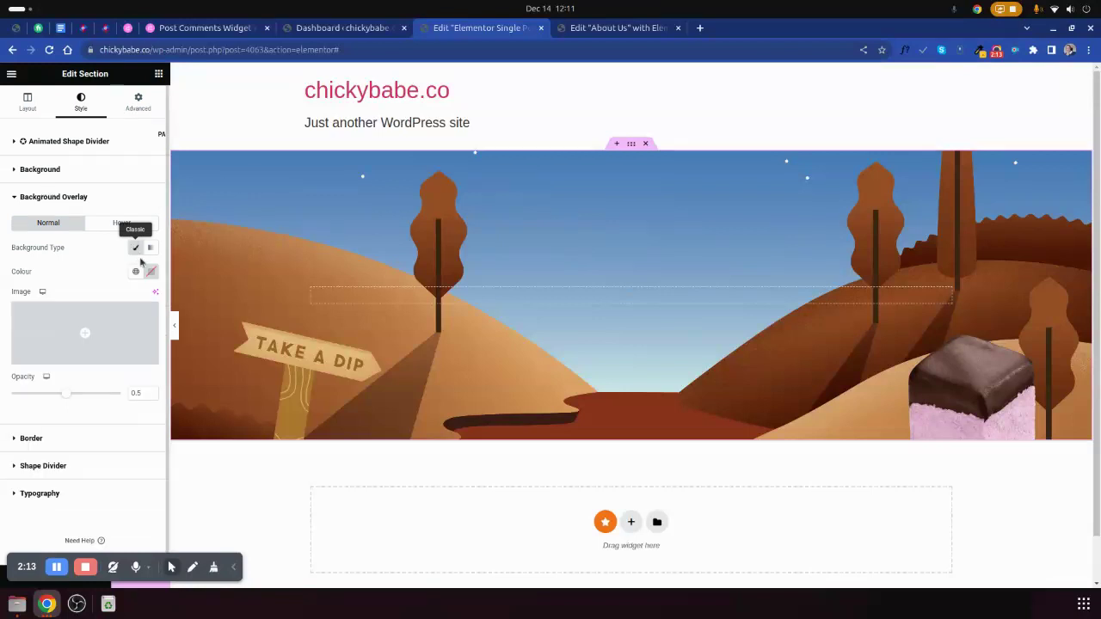
{"action": "left_click", "coordinate": [151, 273]}
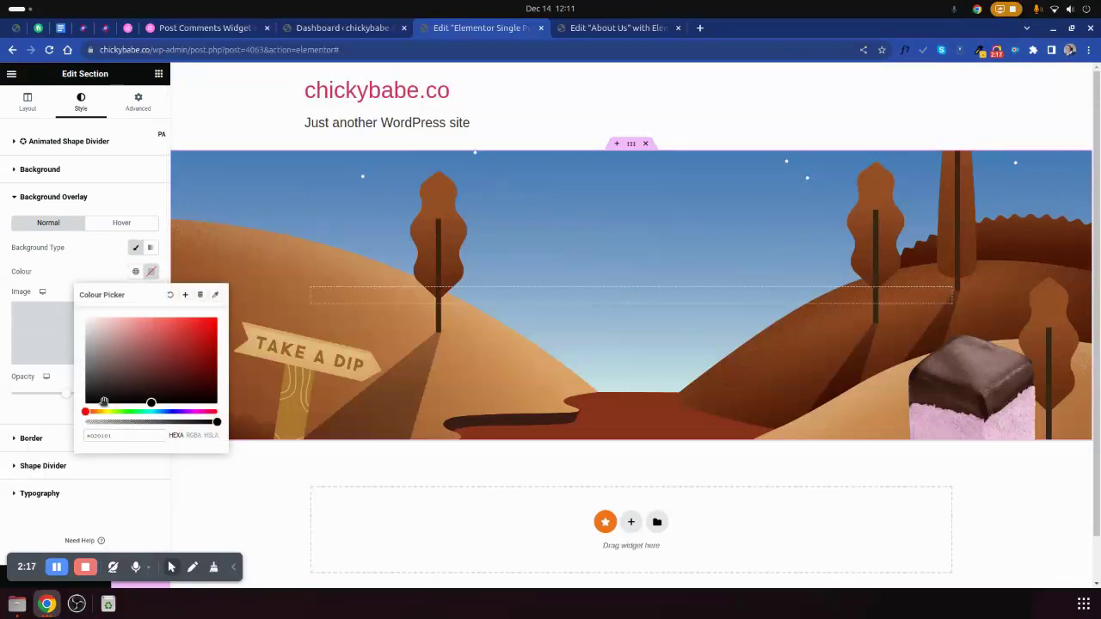
{"action": "left_click_drag", "start_coordinate": [103, 401], "coordinate": [84, 404]}
{"action": "left_click", "coordinate": [67, 405]}
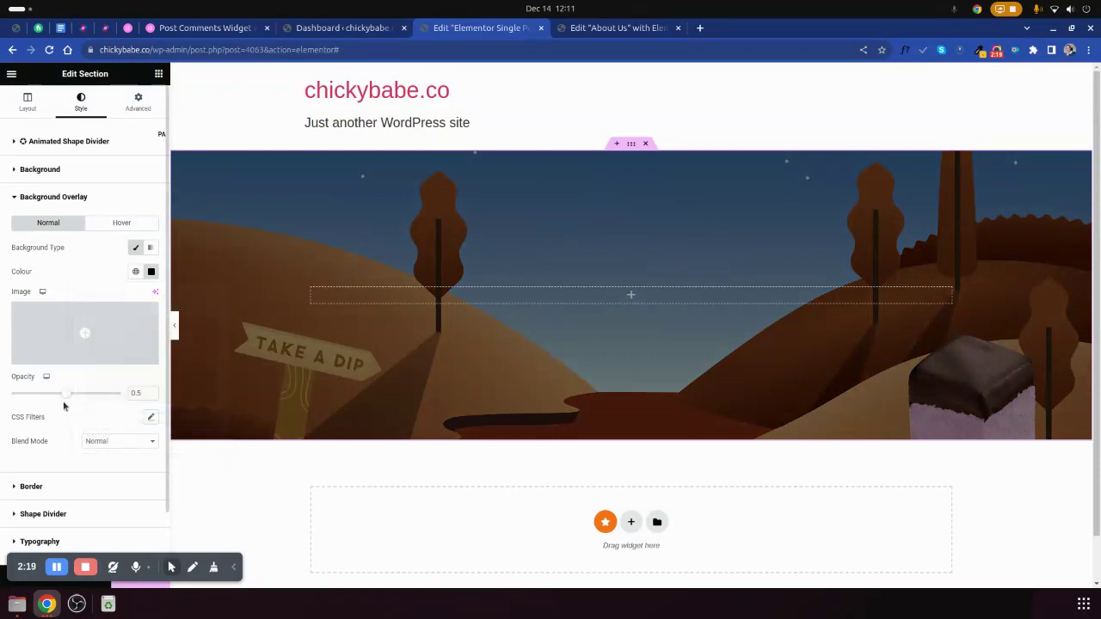
{"action": "mouse_move", "coordinate": [75, 397]}
{"action": "left_mouse_down"}
{"action": "mouse_move", "coordinate": [121, 396]}
{"action": "mouse_move", "coordinate": [2, 394]}
{"action": "mouse_move", "coordinate": [151, 396]}
{"action": "mouse_move", "coordinate": [70, 396]}
{"action": "left_mouse_up"}
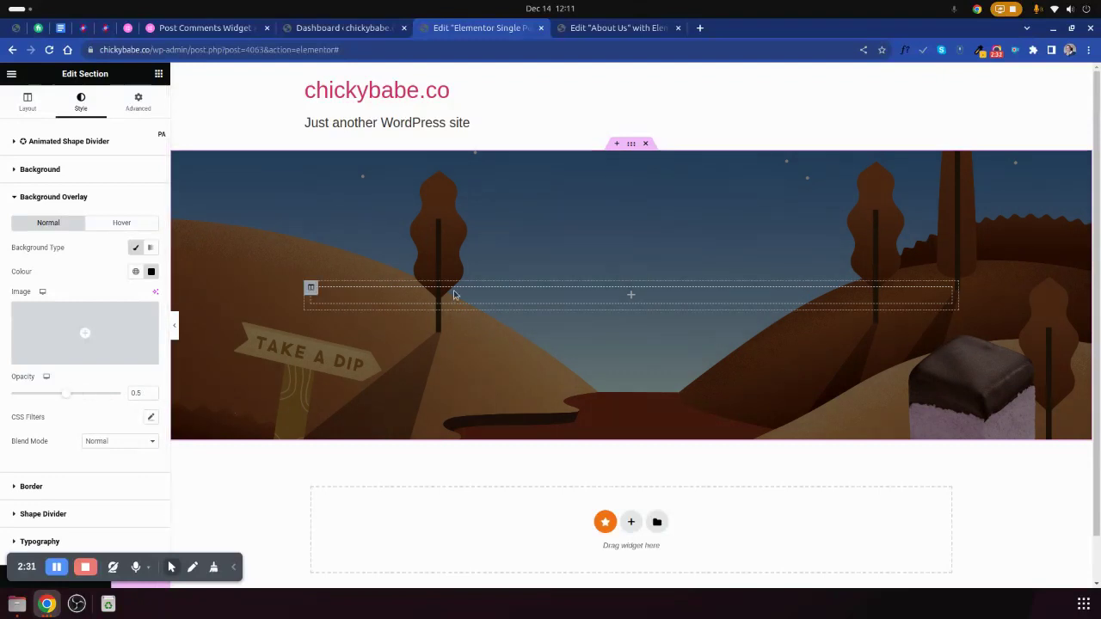
{"action": "left_click", "coordinate": [335, 297]}
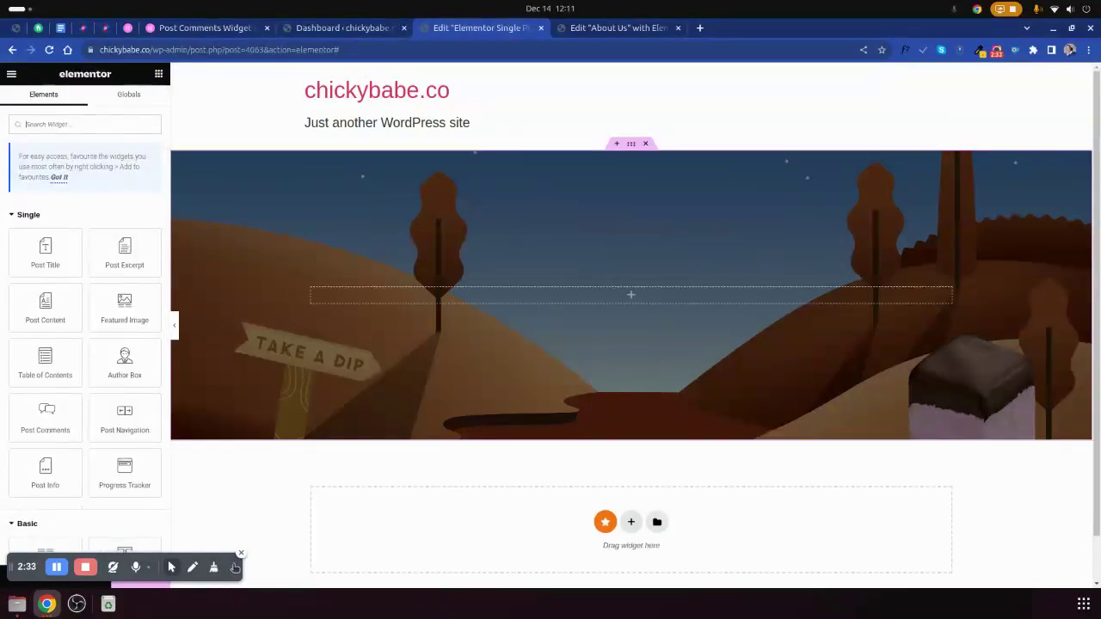
- Add a centred Post Title to the hero with text colour #FFFFFF
{"action": "mouse_move", "coordinate": [45, 250]}
{"action": "left_mouse_down"}
{"action": "mouse_move", "coordinate": [409, 294]}
{"action": "mouse_move", "coordinate": [403, 304]}
{"action": "left_mouse_up"}
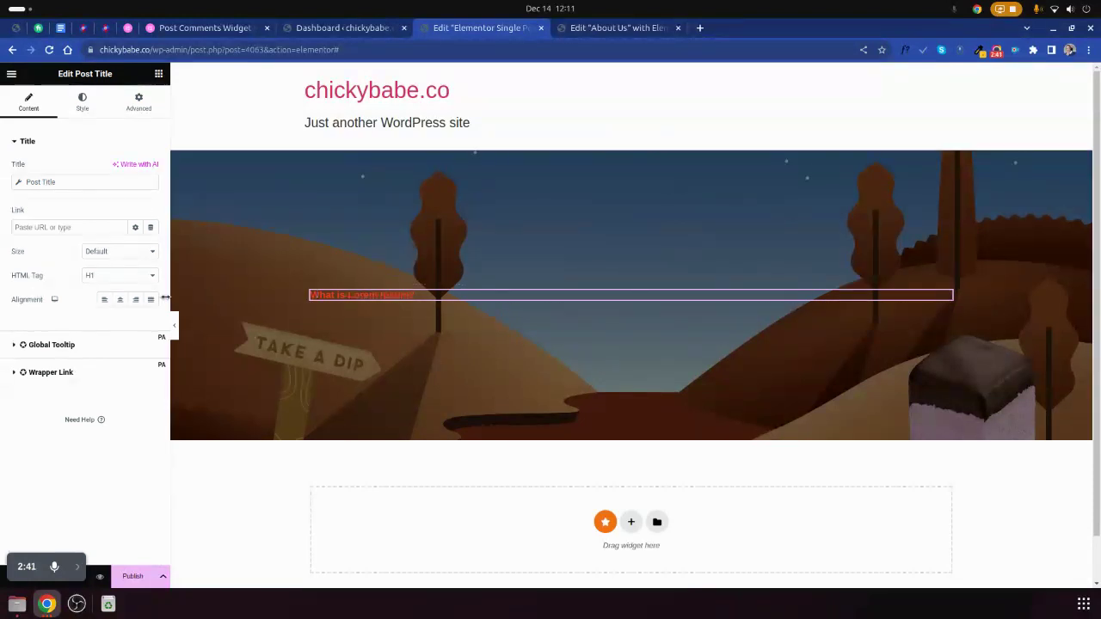
{"action": "left_click", "coordinate": [119, 299]}
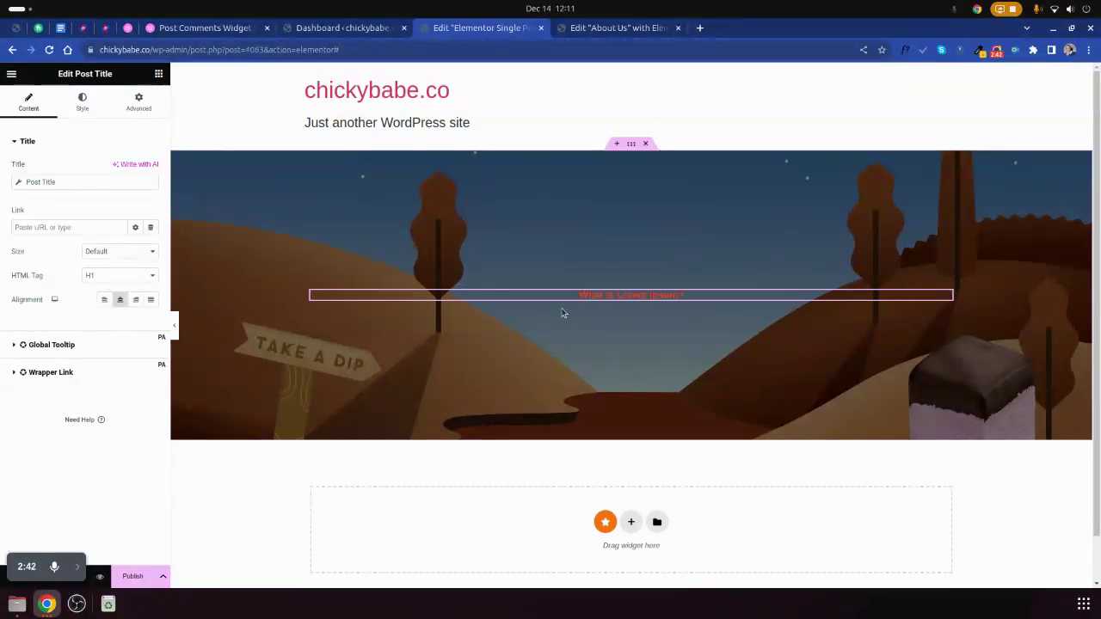
{"action": "left_click", "coordinate": [82, 102]}
{"action": "left_click", "coordinate": [151, 169]}
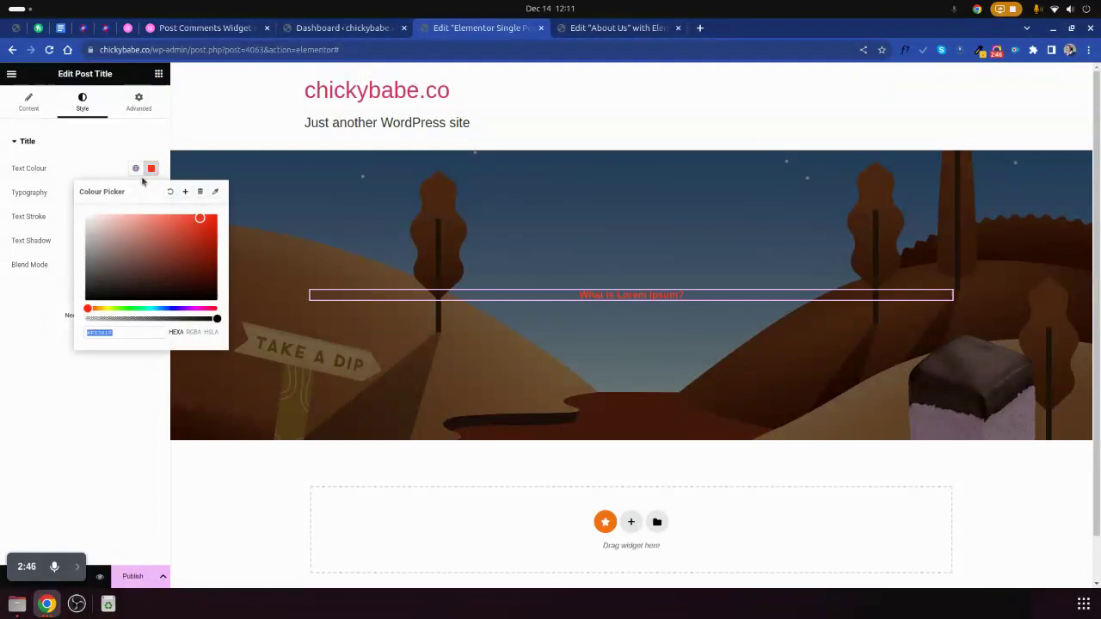
{"action": "type", "text": "#ffffff"}
{"action": "left_click", "coordinate": [51, 301]}
- Set the title's typography size to 39 px and publish the template
{"action": "left_click", "coordinate": [150, 192]}
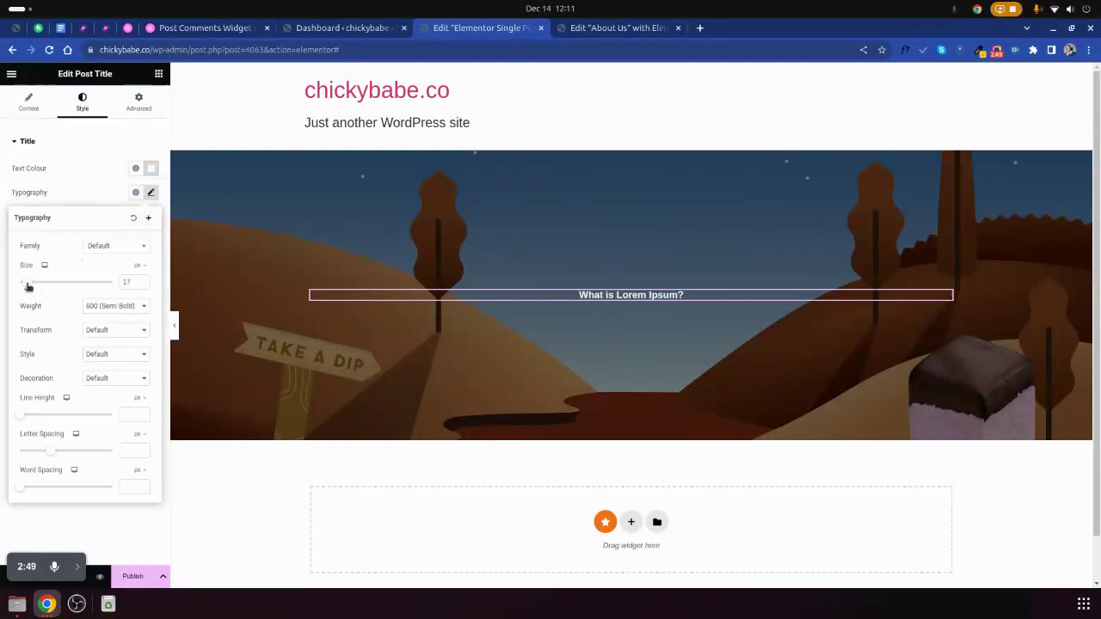
{"action": "left_click_drag", "start_coordinate": [29, 287], "coordinate": [38, 294]}
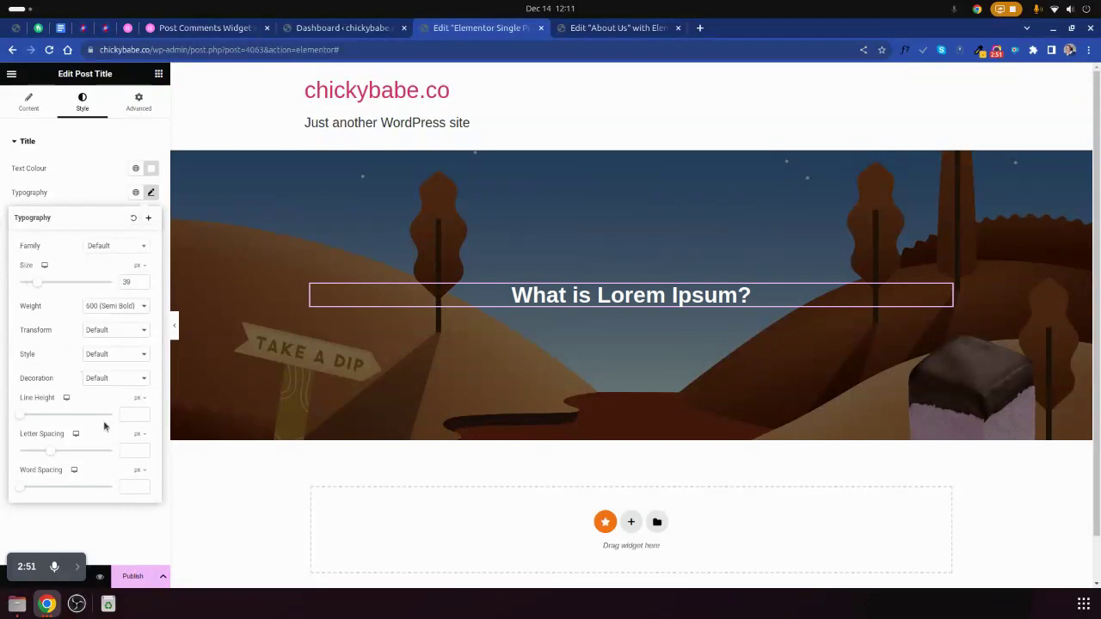
{"action": "left_click", "coordinate": [133, 576]}
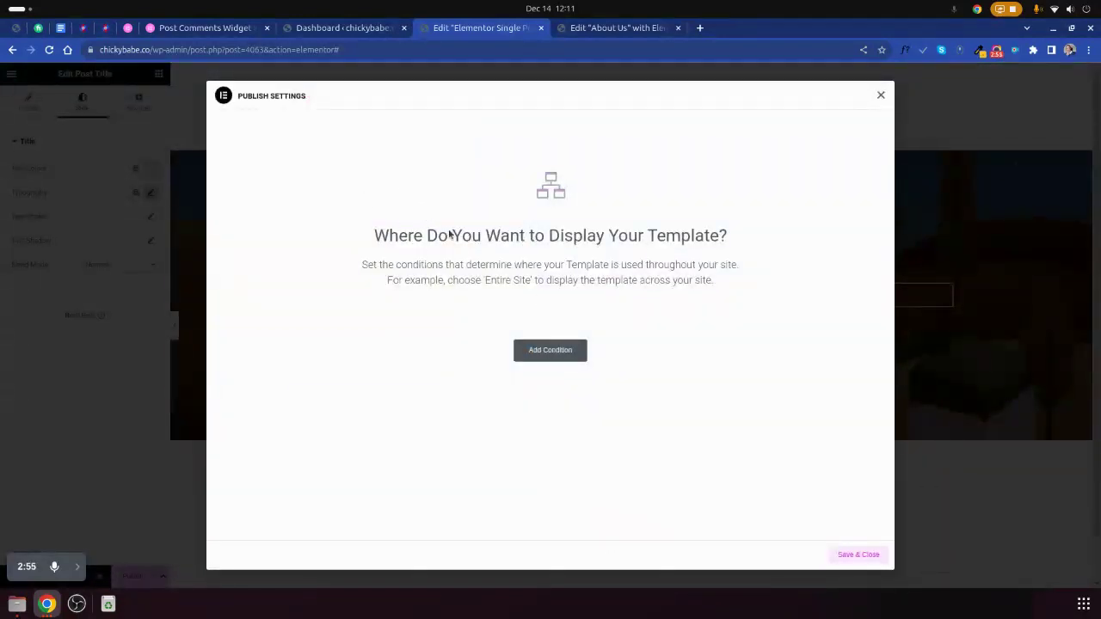
- Add an Include / All Singular display condition and save it
{"action": "left_click", "coordinate": [535, 355]}
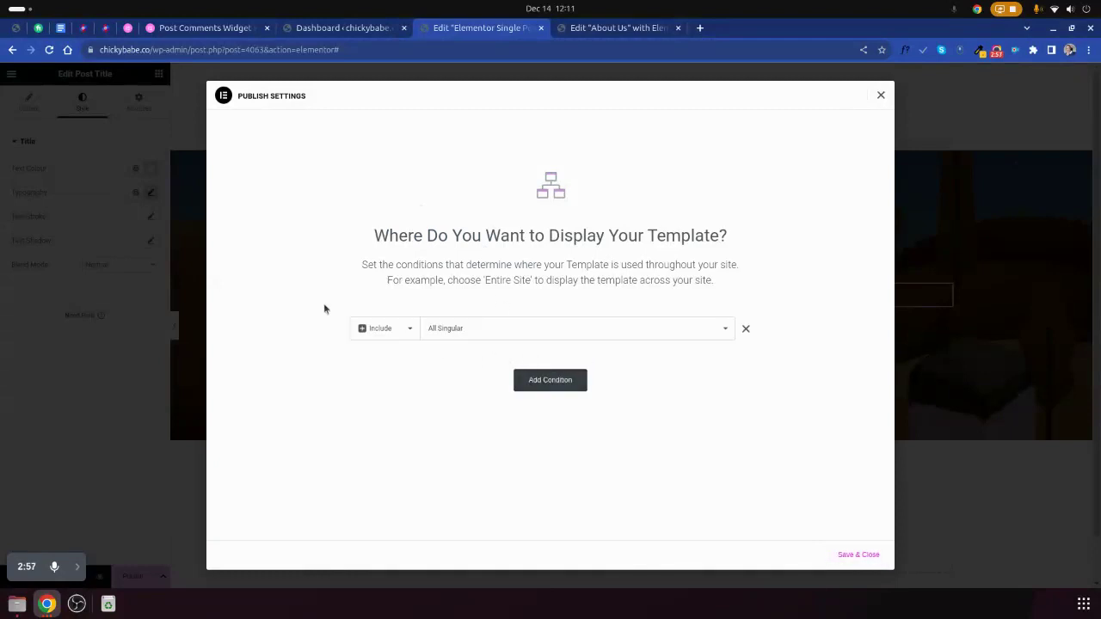
{"action": "left_click", "coordinate": [851, 555]}
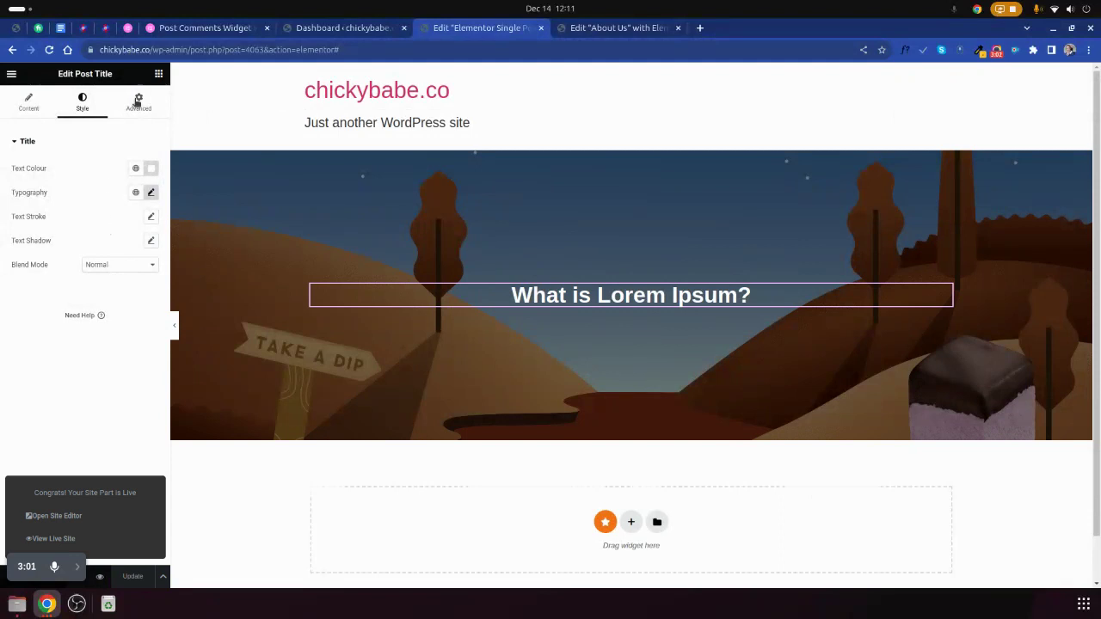
- Add a Post Info widget under the title with centred list alignment
{"action": "left_click", "coordinate": [159, 75]}
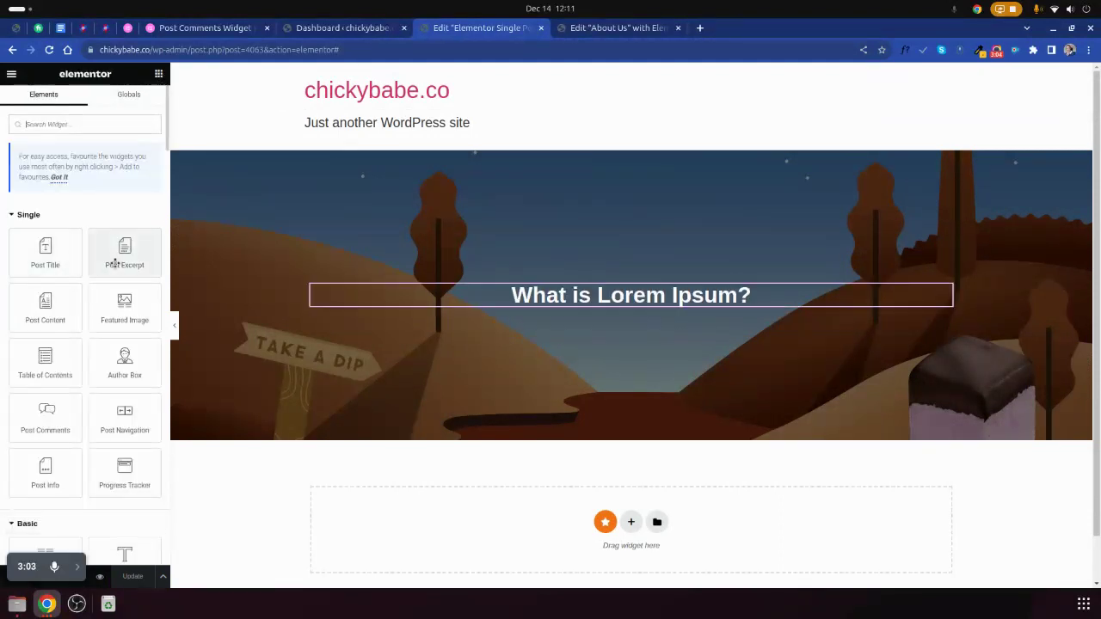
{"action": "left_click_drag", "start_coordinate": [60, 478], "coordinate": [542, 292]}
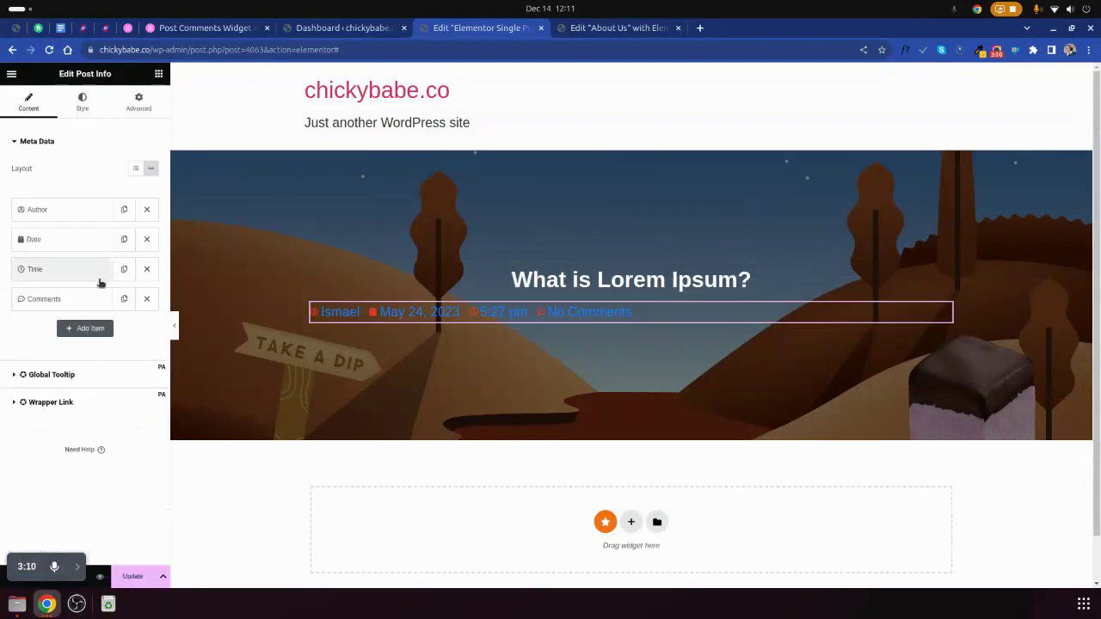
{"action": "left_click", "coordinate": [79, 105]}
{"action": "left_click", "coordinate": [133, 204]}
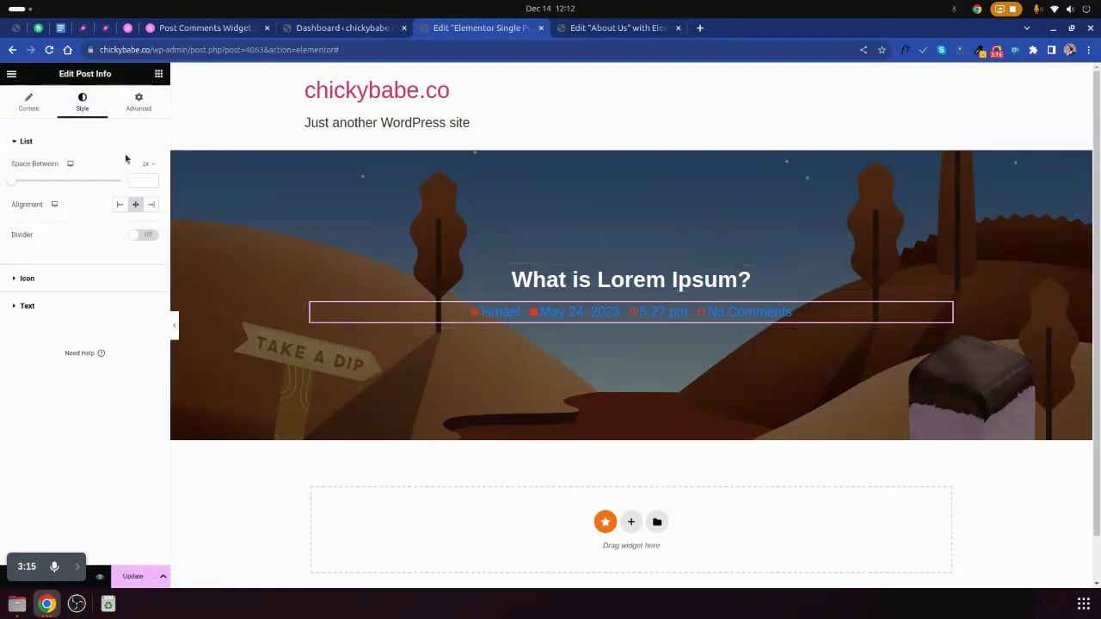
- Drop an Author Box below the meta, then delete it
{"action": "left_click", "coordinate": [157, 75]}
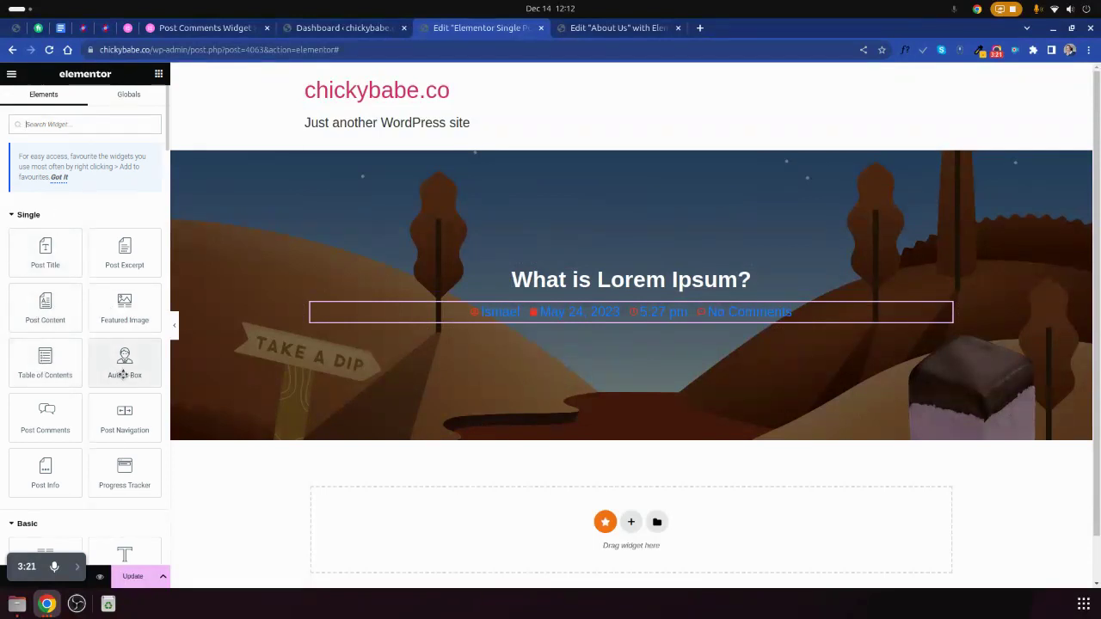
{"action": "left_click_drag", "start_coordinate": [124, 359], "coordinate": [491, 315]}
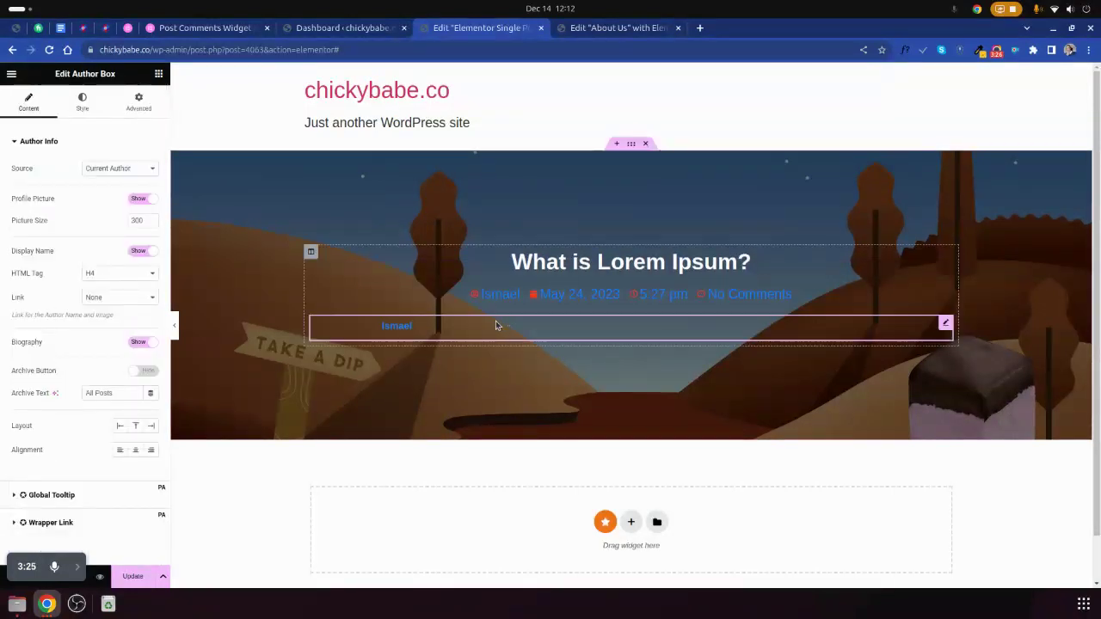
{"action": "right_click", "coordinate": [496, 325]}
{"action": "left_click", "coordinate": [535, 487]}
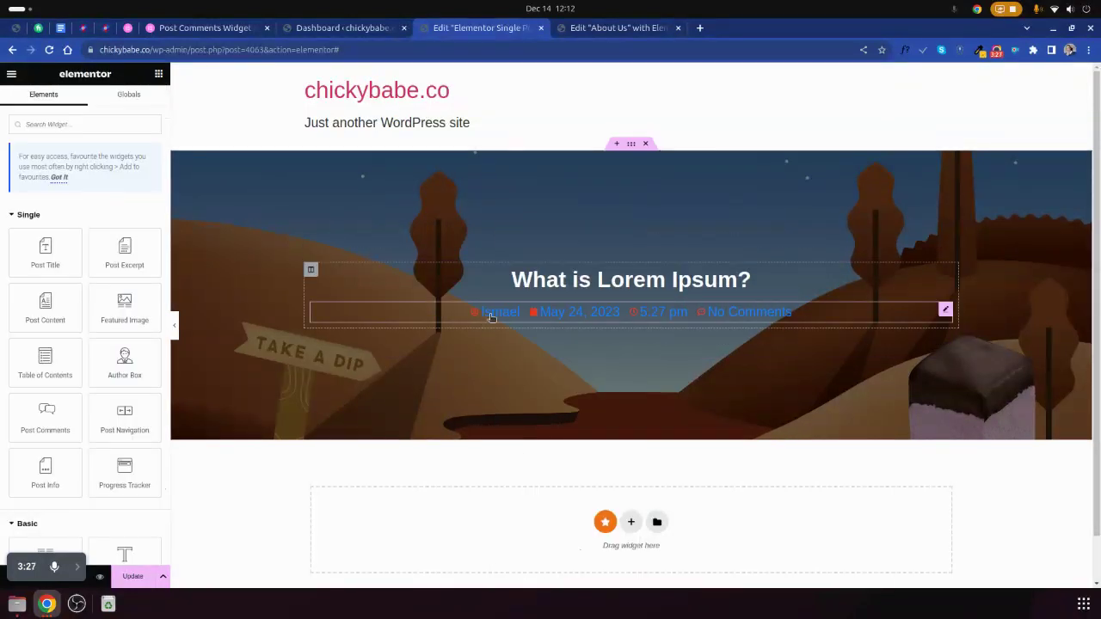
- Add a one-column section below the hero and give it a second column
{"action": "scroll", "coordinate": [86, 344], "scroll_direction": "down", "scroll_amount": 3}
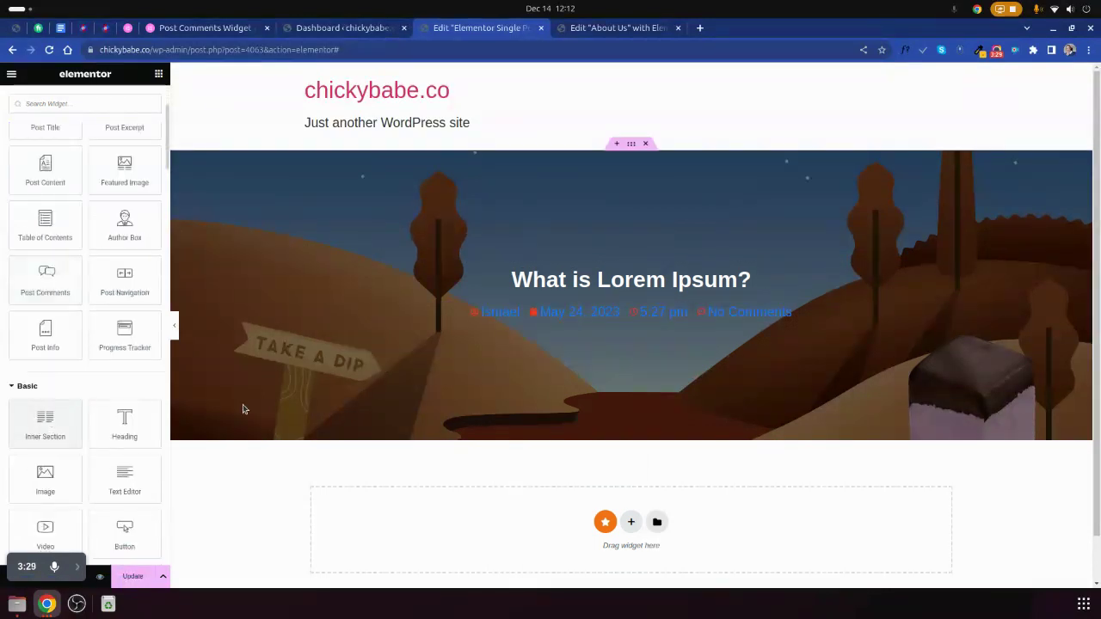
{"action": "scroll", "coordinate": [463, 328], "scroll_direction": "down", "scroll_amount": 1}
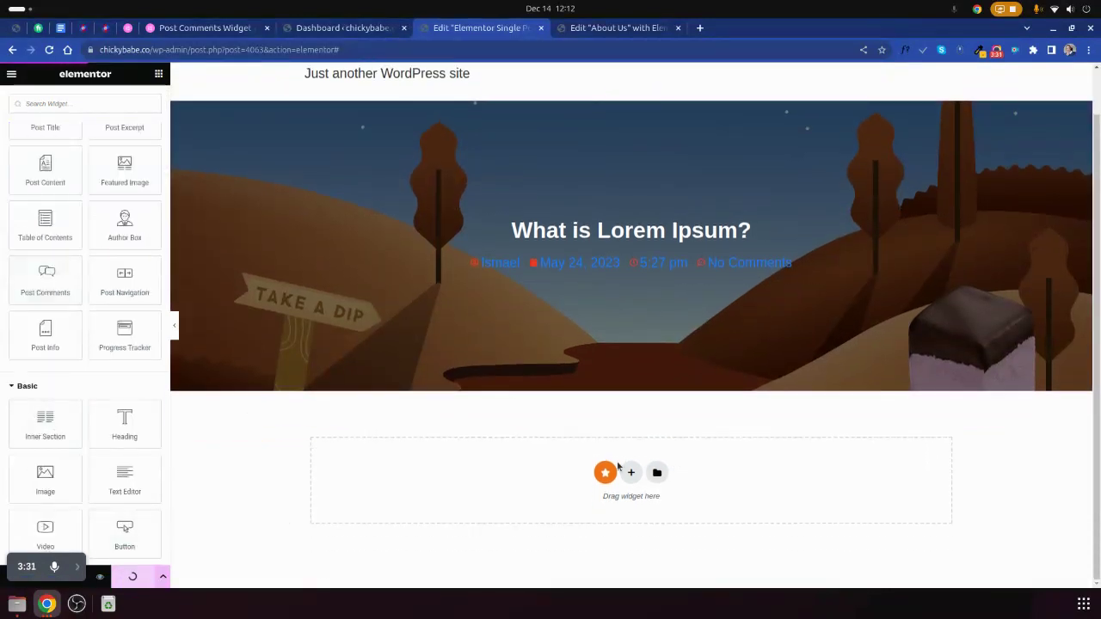
{"action": "left_click", "coordinate": [632, 474]}
{"action": "left_click", "coordinate": [475, 501]}
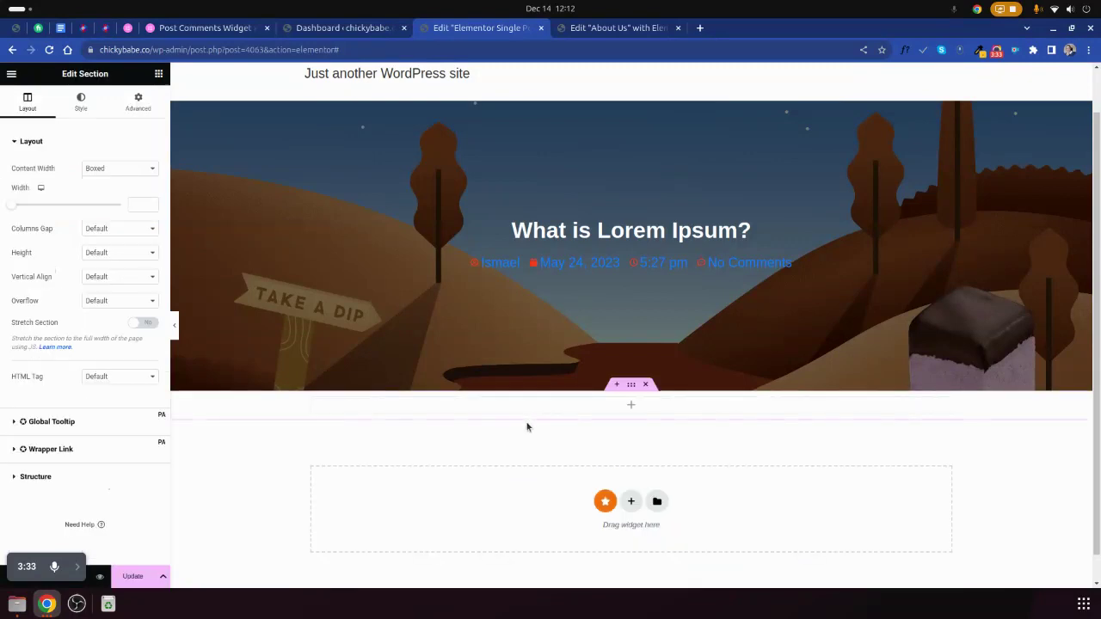
{"action": "right_click", "coordinate": [311, 398]}
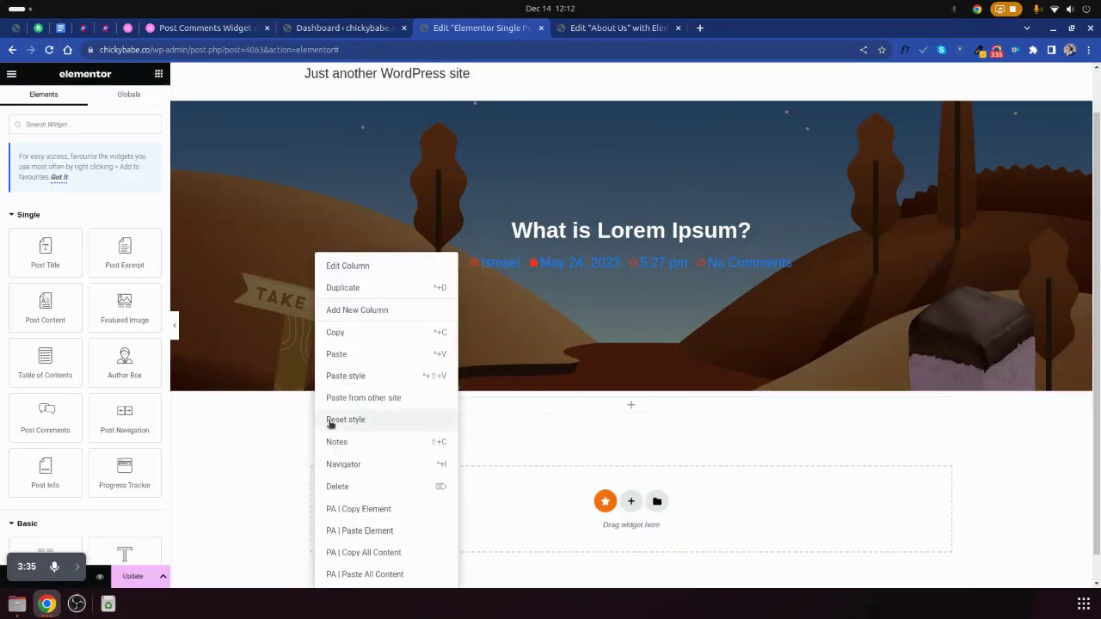
{"action": "left_click", "coordinate": [339, 307]}
- Set the section's top and bottom padding to 50 px
{"action": "left_click", "coordinate": [631, 385]}
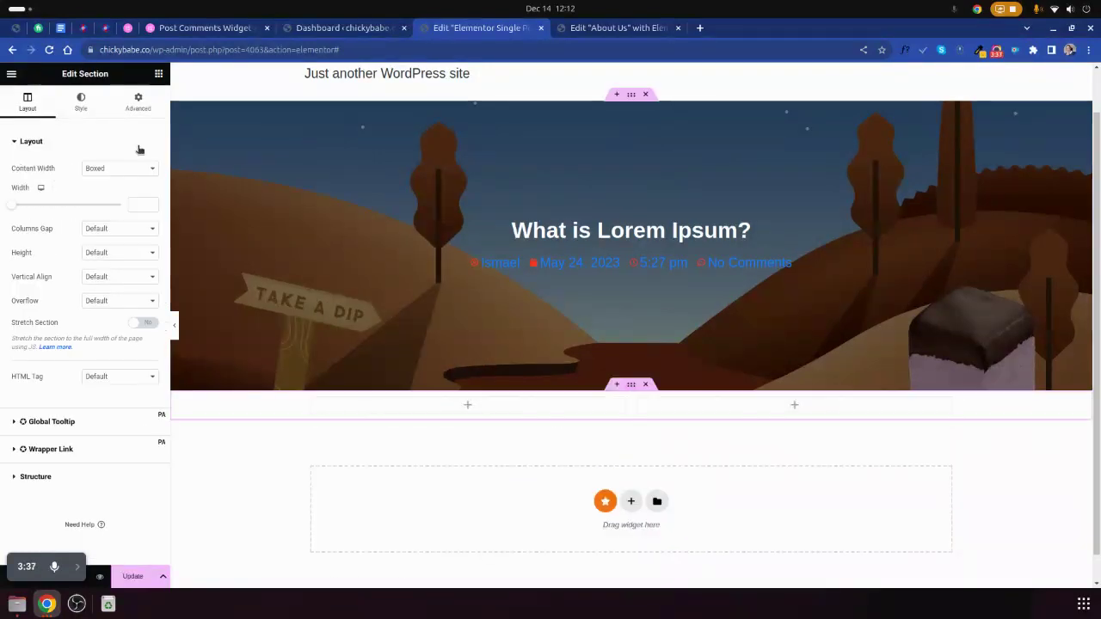
{"action": "left_click", "coordinate": [138, 101]}
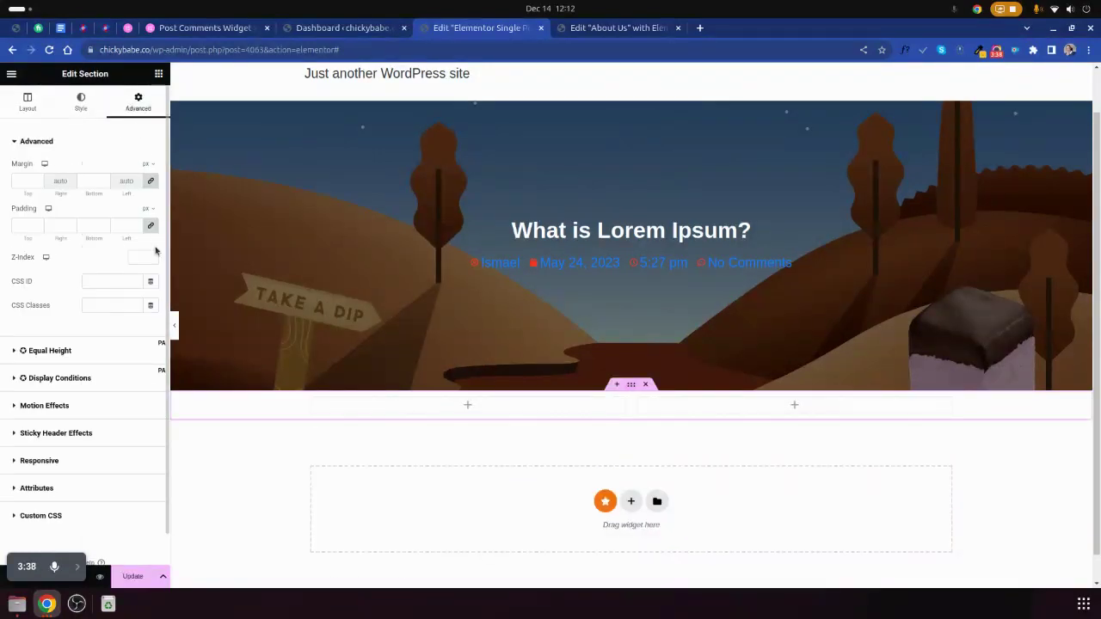
{"action": "left_click", "coordinate": [79, 225]}
{"action": "type", "text": "50"}
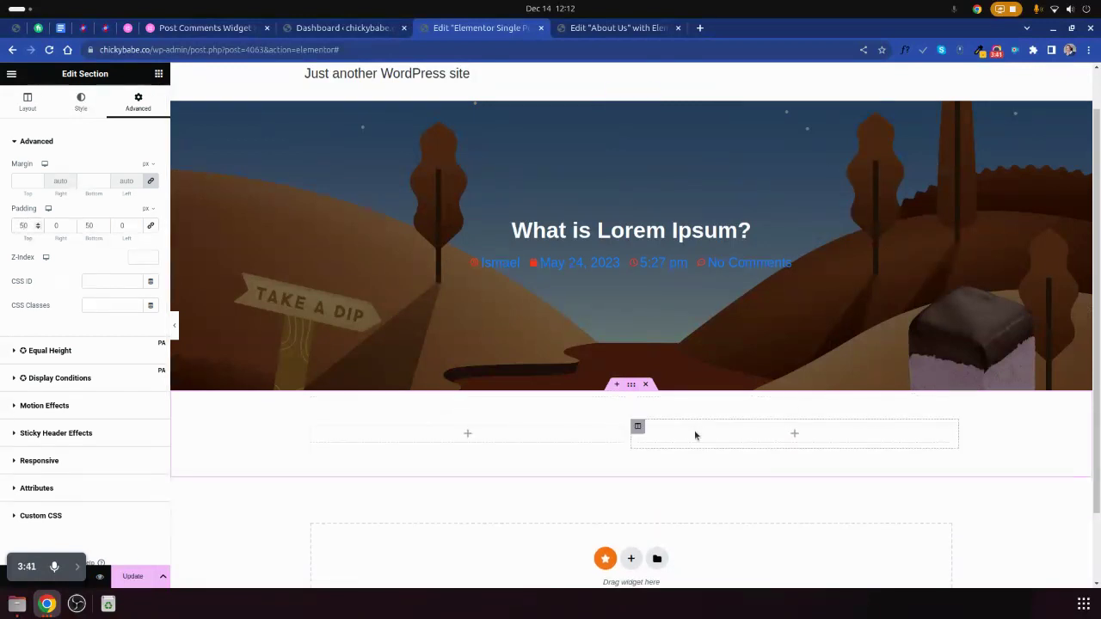
{"action": "left_click", "coordinate": [694, 430]}
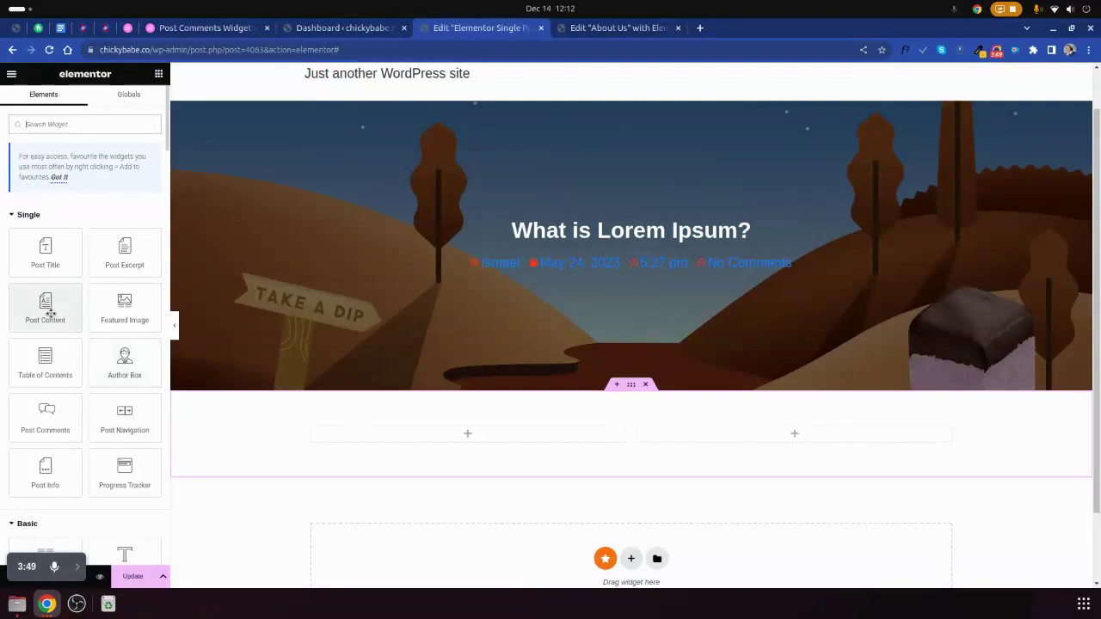
- Place Post Content in the left column and set its right margin to 20
{"action": "left_click_drag", "start_coordinate": [45, 309], "coordinate": [467, 434]}
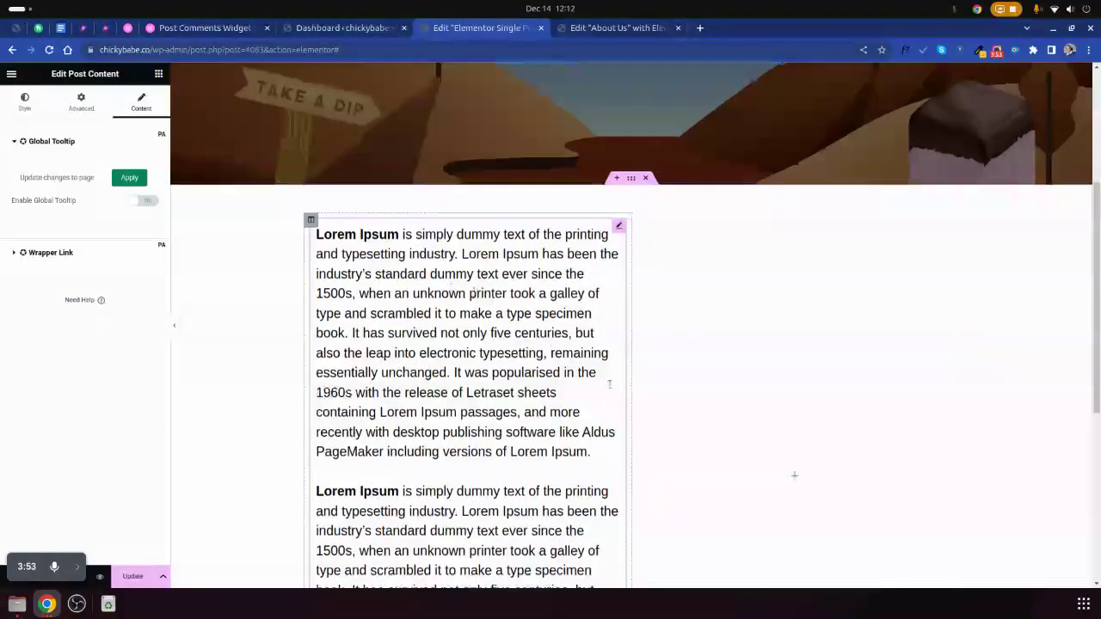
{"action": "left_click_drag", "start_coordinate": [632, 397], "coordinate": [792, 417]}
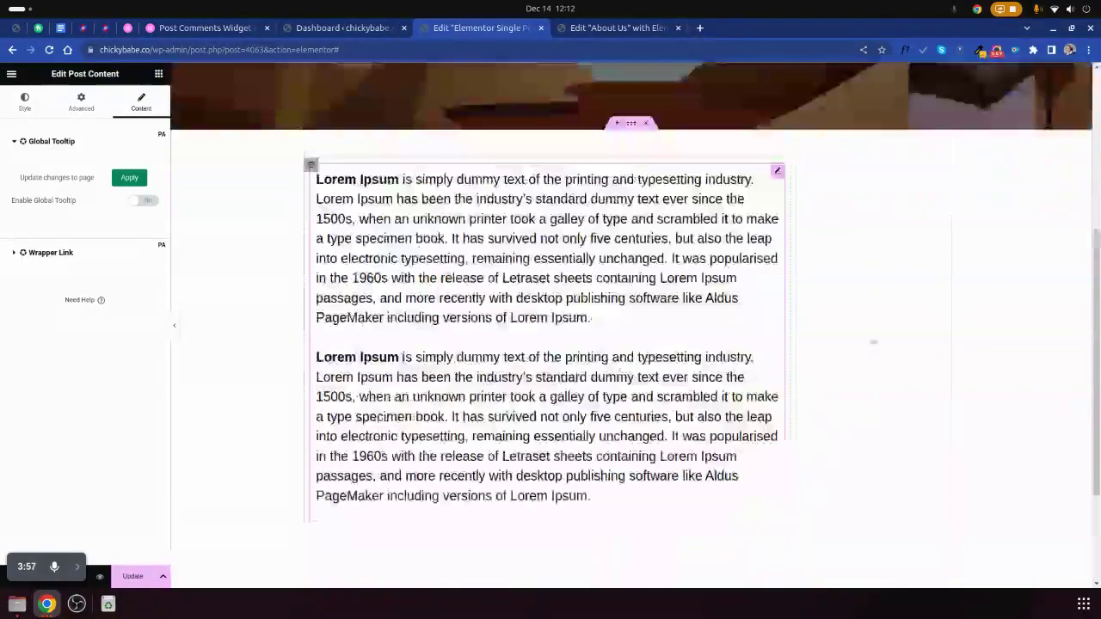
{"action": "left_click", "coordinate": [311, 221]}
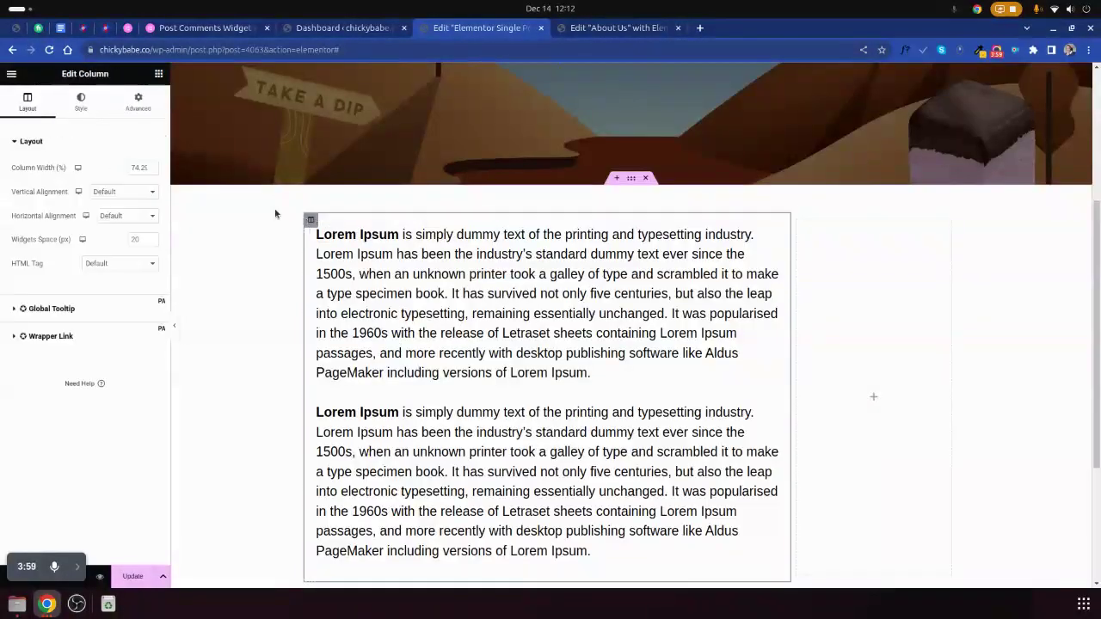
{"action": "left_click", "coordinate": [131, 105]}
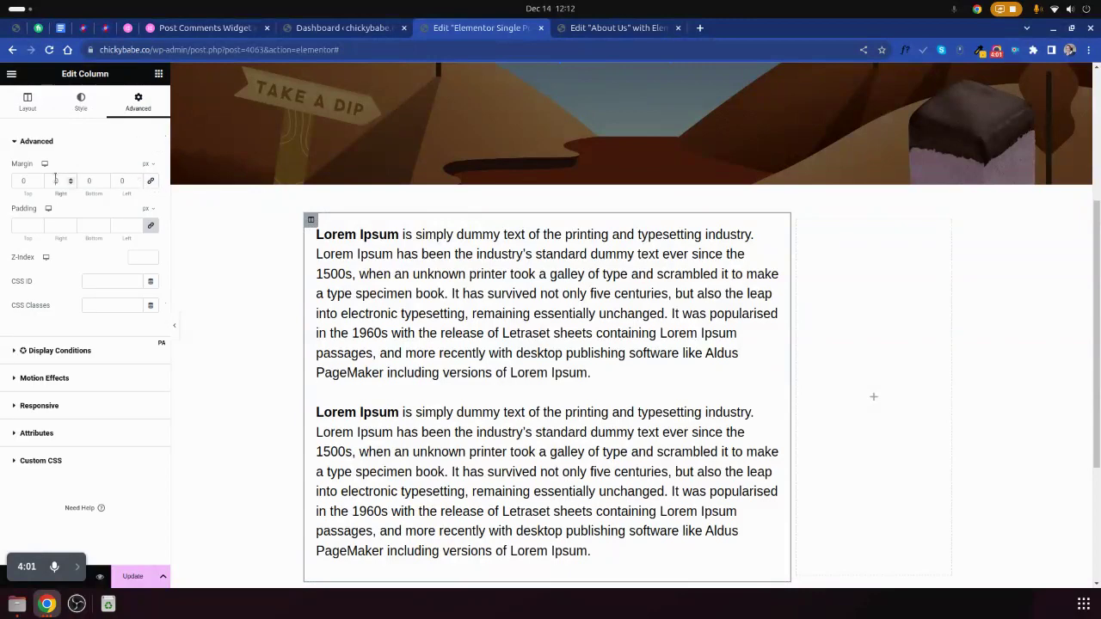
{"action": "type", "text": "40"}
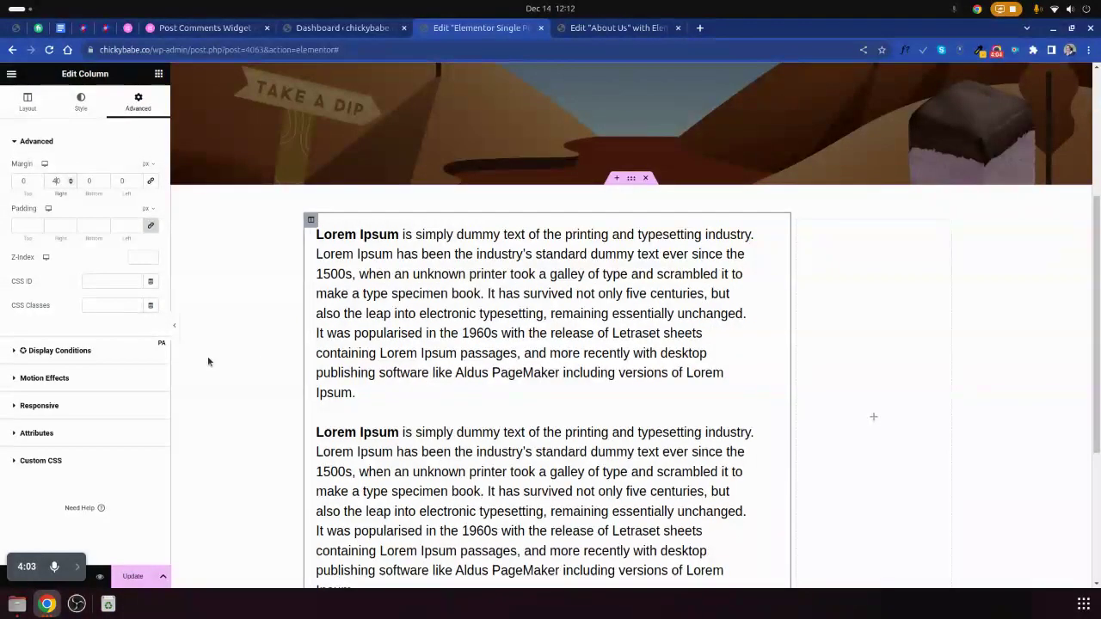
{"action": "key", "text": "BackSpace"}
{"action": "key", "text": "BackSpace"}
{"action": "type", "text": "20"}
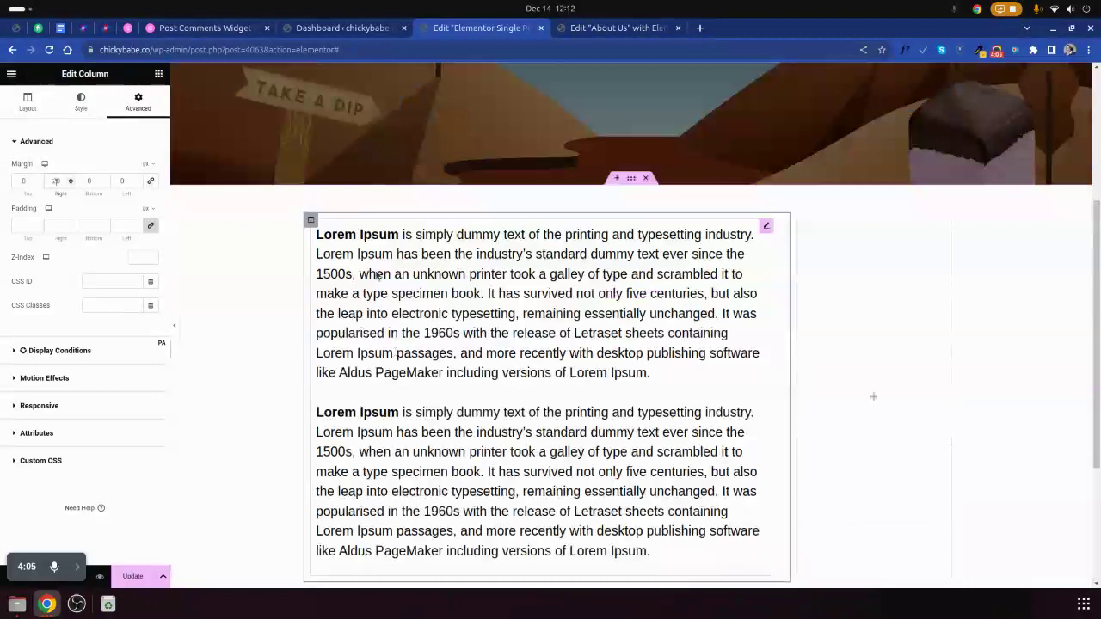
- Select the Post Content widget and review its content, style and layout settings
{"action": "left_click", "coordinate": [376, 275]}
{"action": "left_click", "coordinate": [98, 255]}
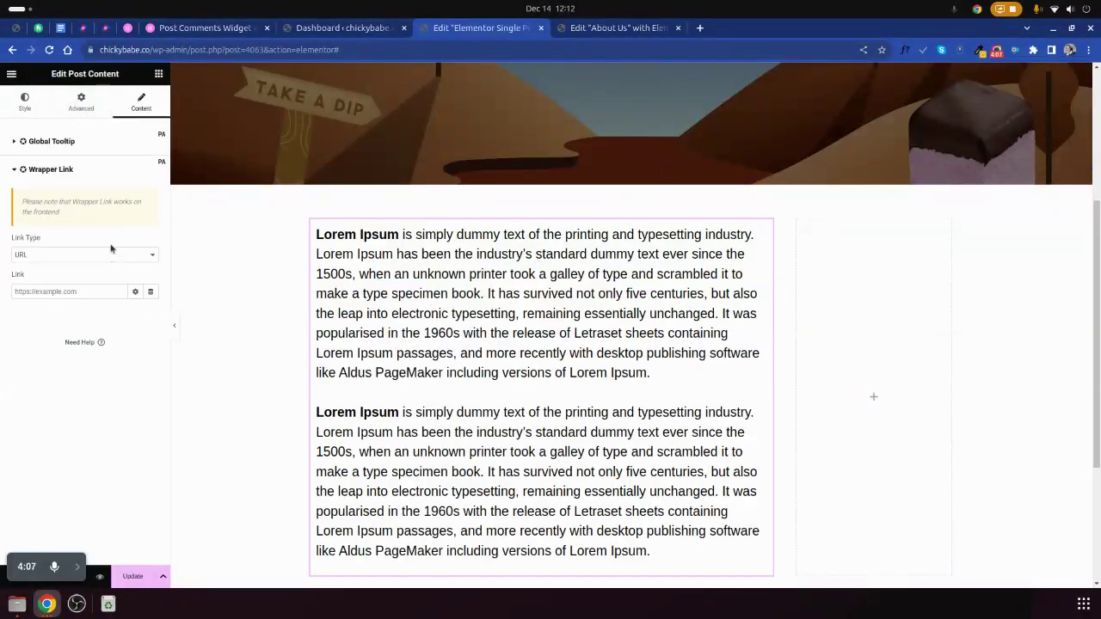
{"action": "left_click", "coordinate": [28, 104]}
{"action": "left_click", "coordinate": [81, 103]}
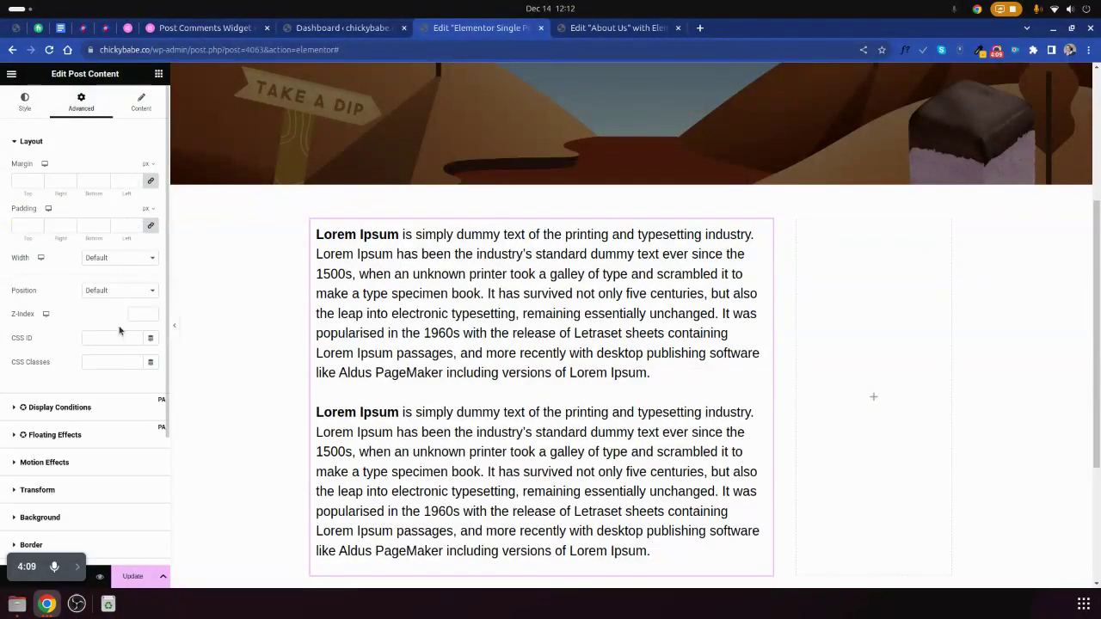
{"action": "scroll", "coordinate": [60, 206], "scroll_direction": "down", "scroll_amount": 1}
{"action": "scroll", "coordinate": [59, 206], "scroll_direction": "up", "scroll_amount": 1}
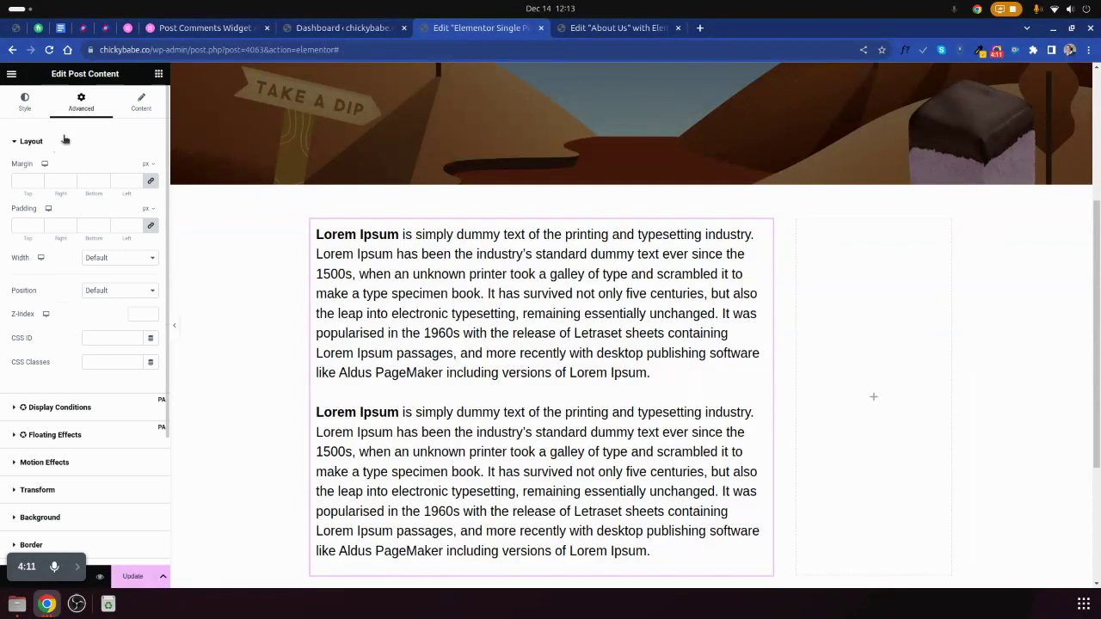
{"action": "left_click", "coordinate": [137, 107]}
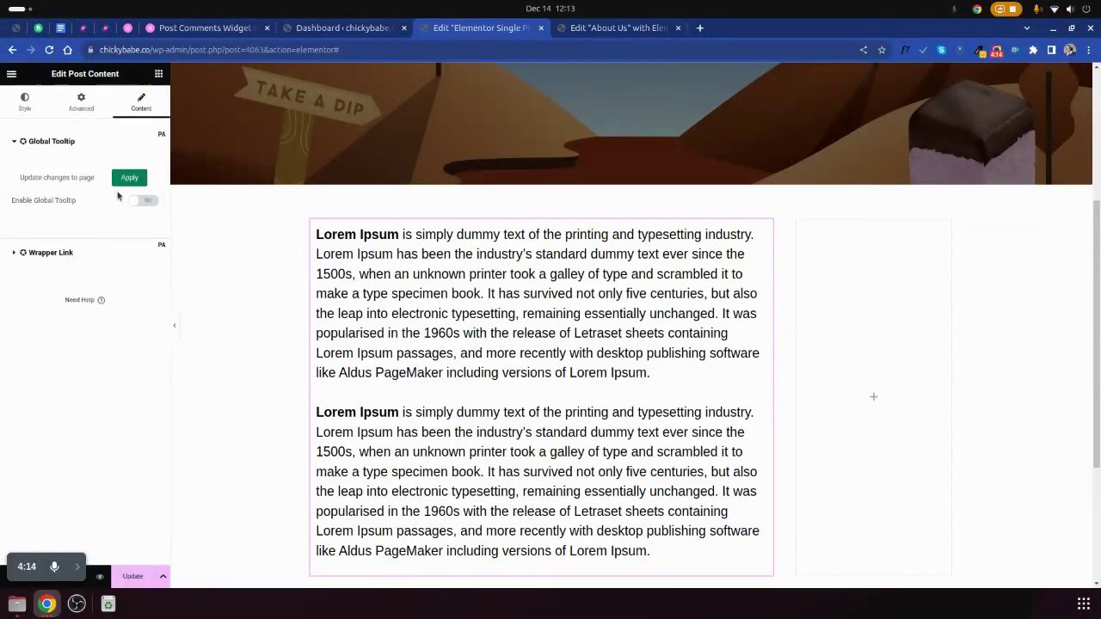
- Open the Post Content typography settings and enlarge the body text size
{"action": "left_click", "coordinate": [86, 102]}
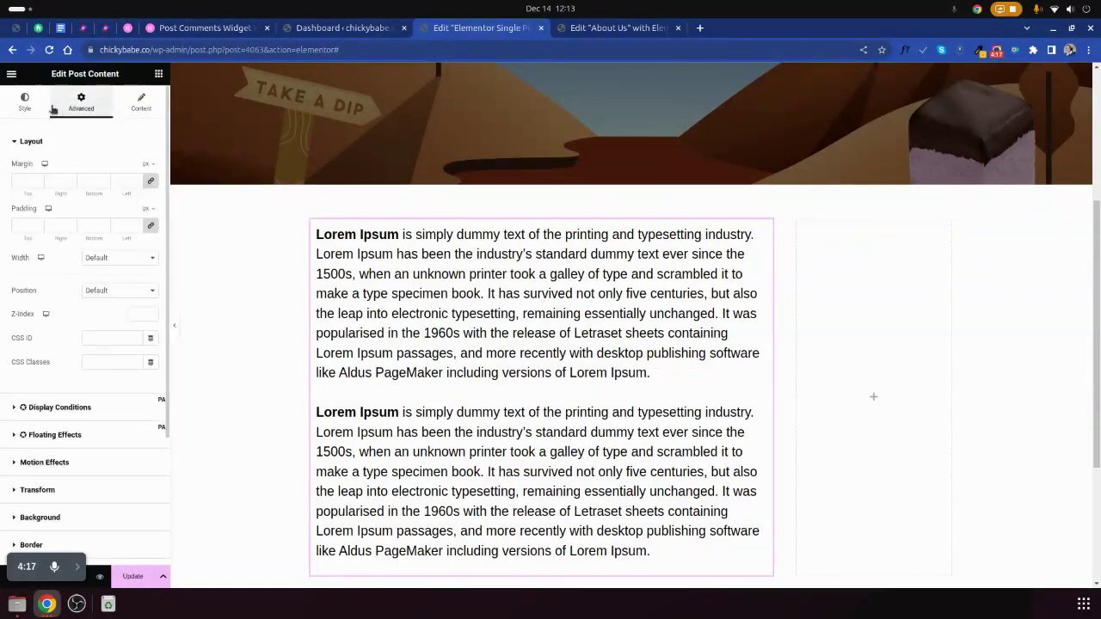
{"action": "left_click", "coordinate": [26, 104]}
{"action": "left_click", "coordinate": [150, 192]}
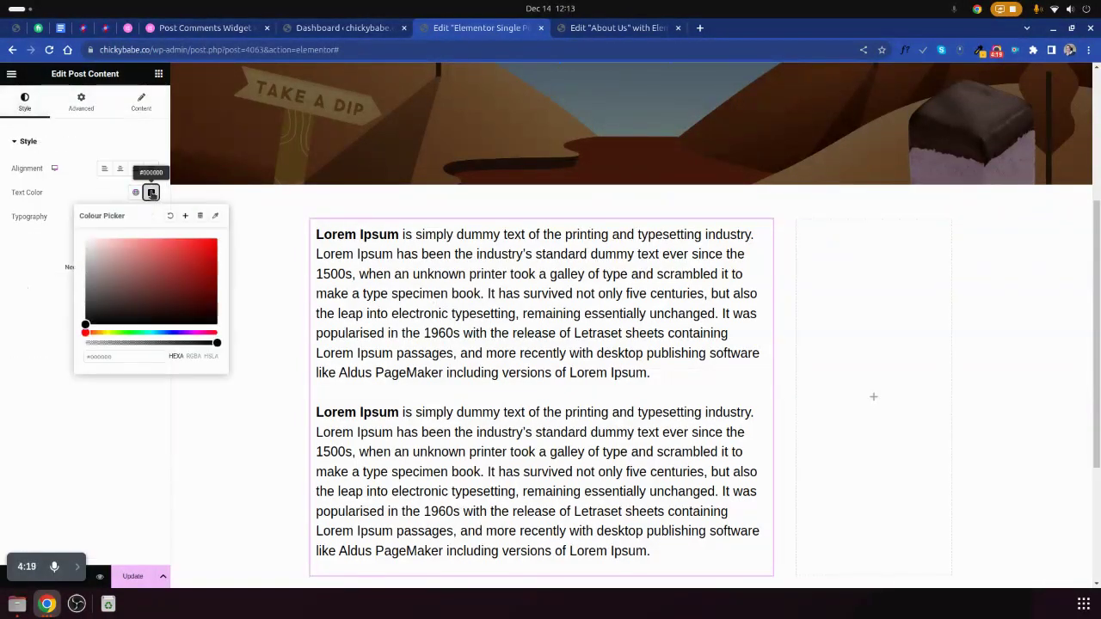
{"action": "left_click", "coordinate": [151, 217]}
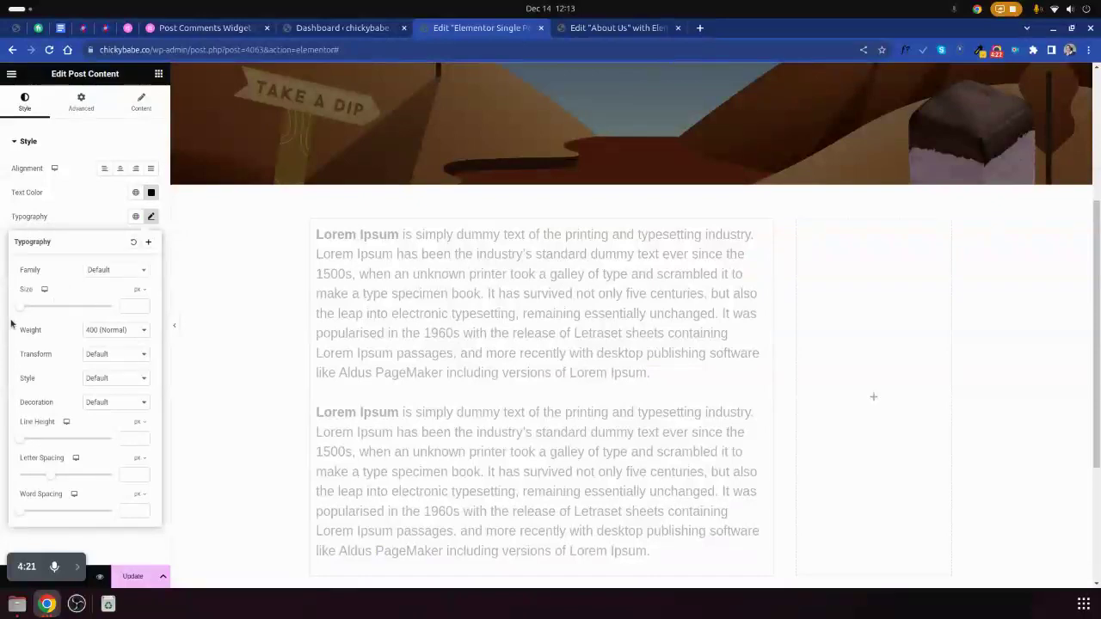
{"action": "left_click", "coordinate": [24, 310]}
{"action": "left_click_drag", "start_coordinate": [24, 309], "coordinate": [131, 312]}
- Set the body font to Montserrat, size 19, line height 30, and update the template
{"action": "left_click", "coordinate": [113, 270]}
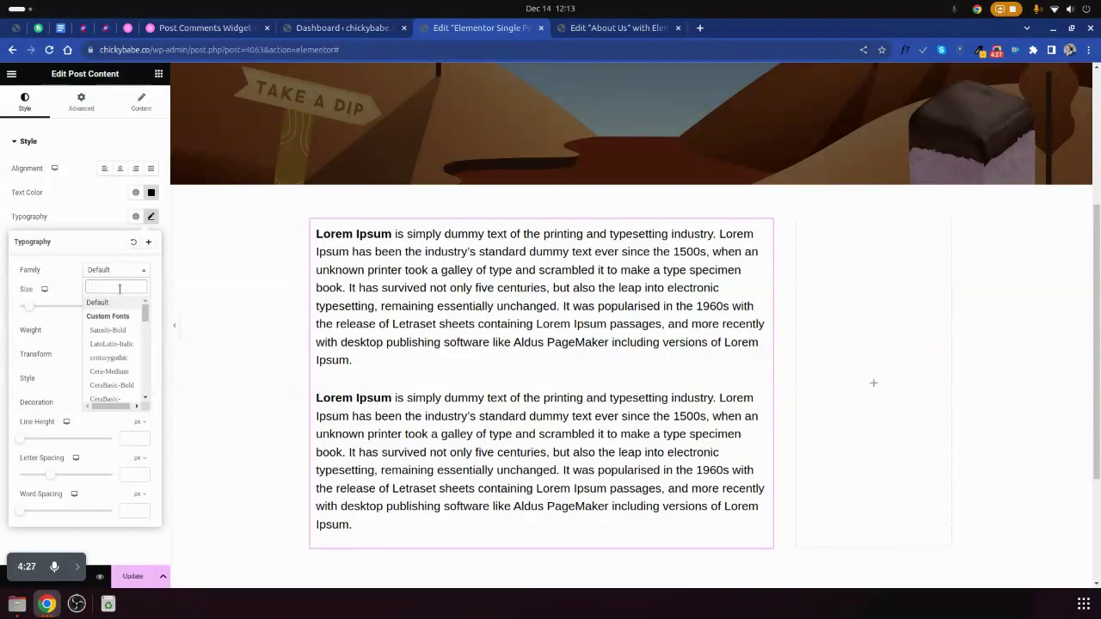
{"action": "type", "text": "montserrat"}
{"action": "left_click", "coordinate": [120, 296]}
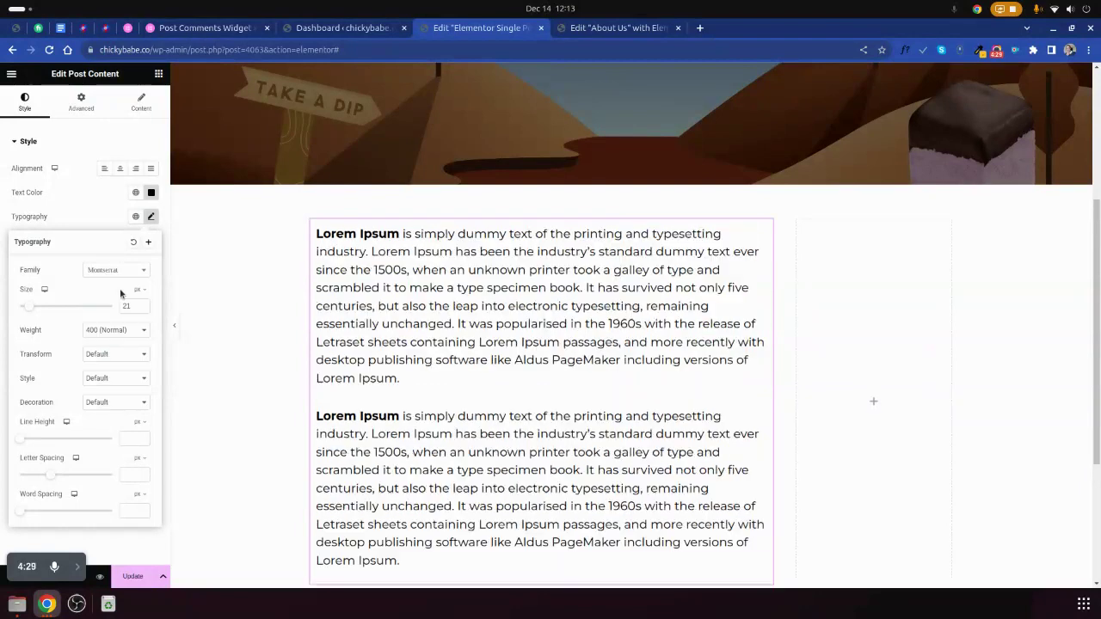
{"action": "left_click", "coordinate": [144, 309]}
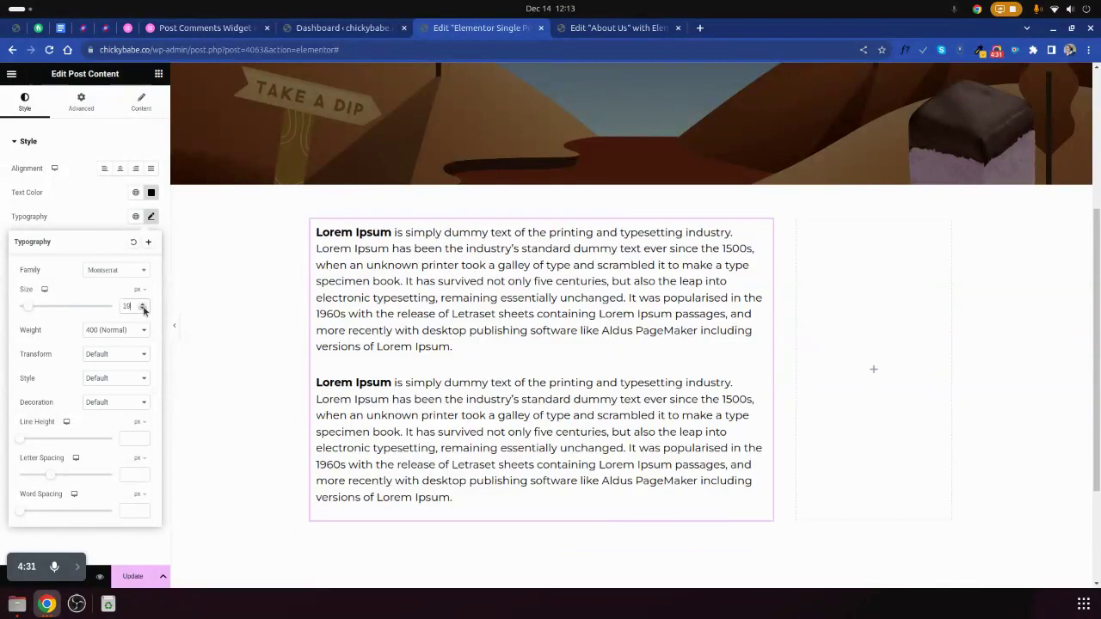
{"action": "left_click_drag", "start_coordinate": [26, 444], "coordinate": [50, 447]}
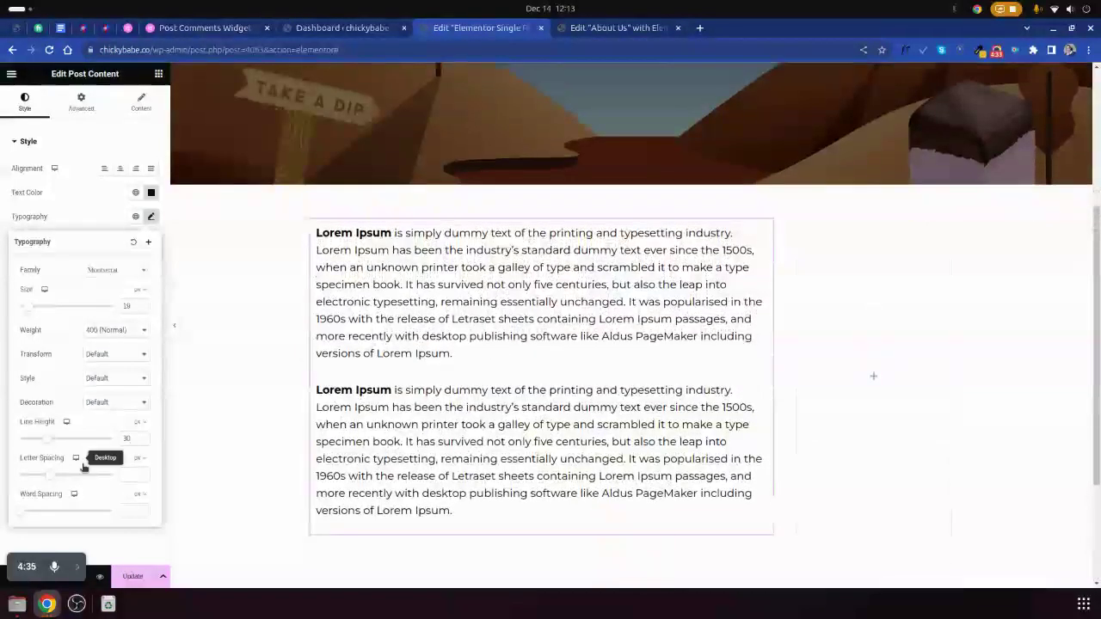
{"action": "left_click", "coordinate": [133, 576]}
{"action": "scroll", "coordinate": [196, 200], "scroll_direction": "down", "scroll_amount": 2}
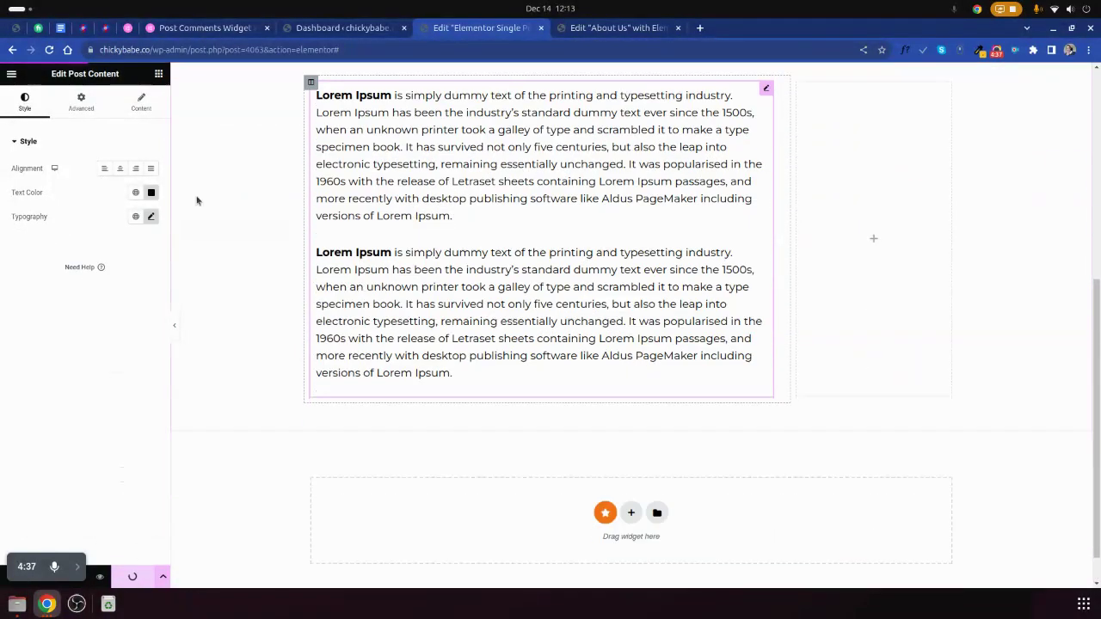
- Target the empty right sidebar column for a new widget
{"action": "left_click", "coordinate": [159, 74]}
{"action": "scroll", "coordinate": [575, 246], "scroll_direction": "up", "scroll_amount": 1}
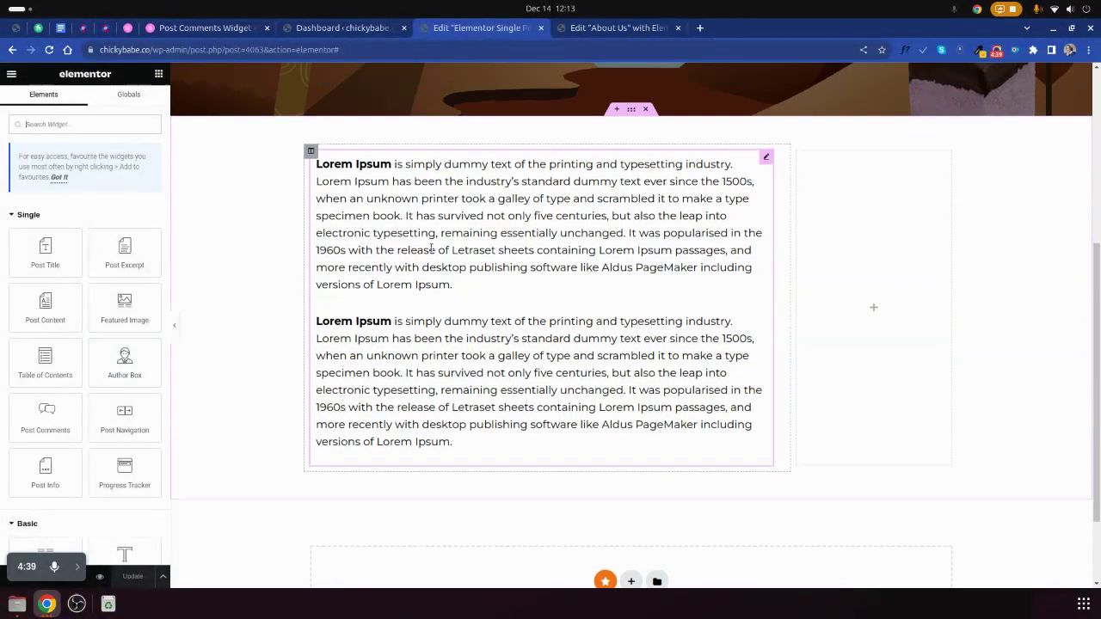
{"action": "left_click", "coordinate": [575, 246]}
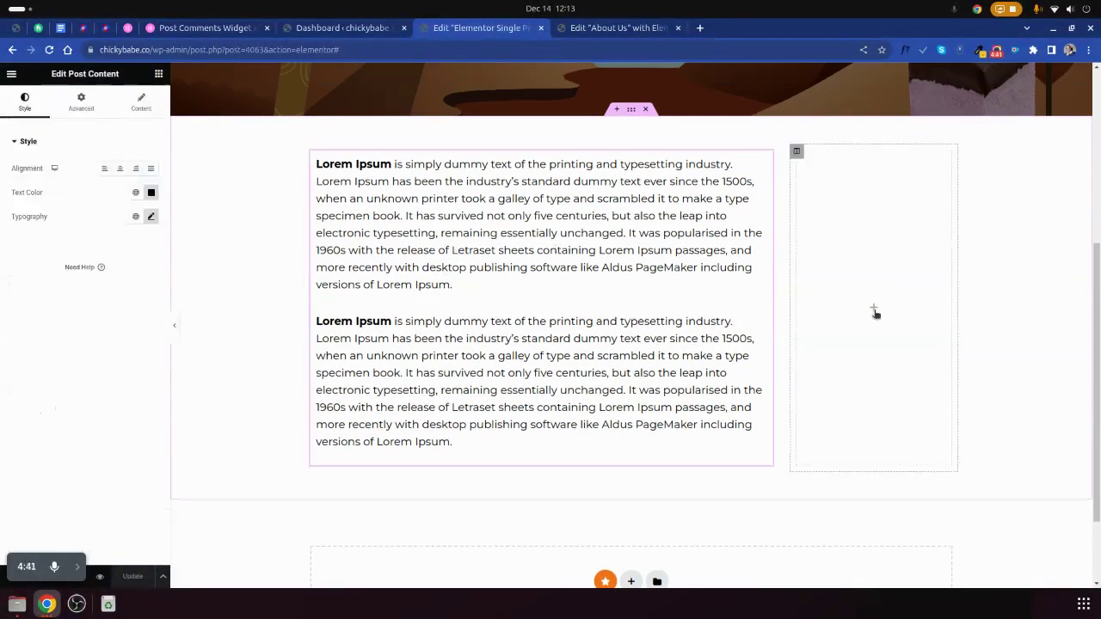
{"action": "left_click", "coordinate": [873, 311]}
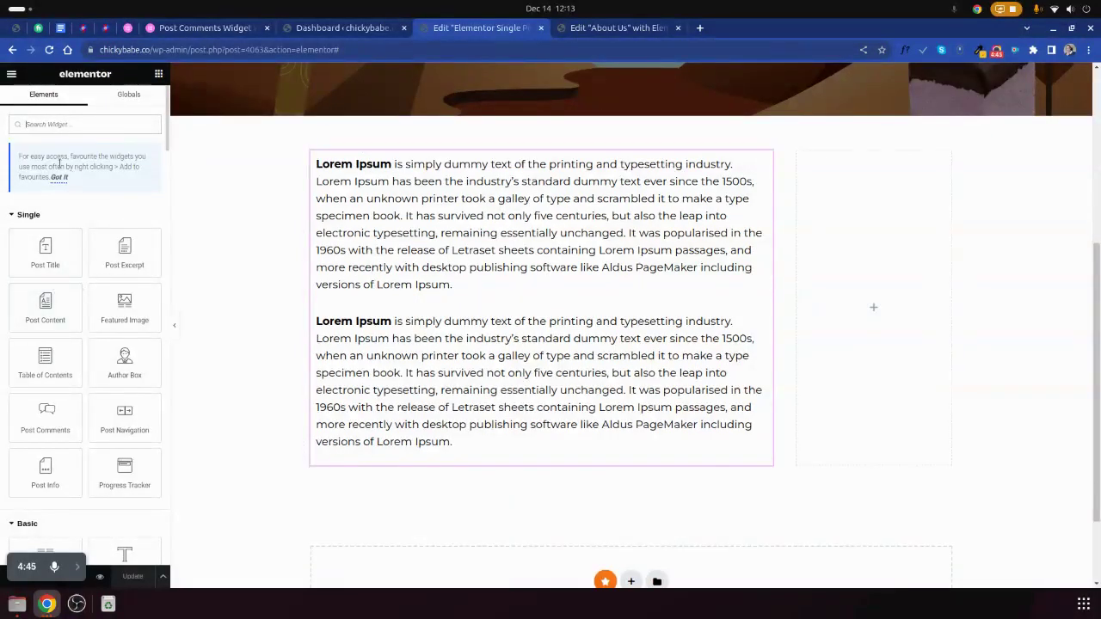
{"action": "scroll", "coordinate": [83, 344], "scroll_direction": "down", "scroll_amount": 2}
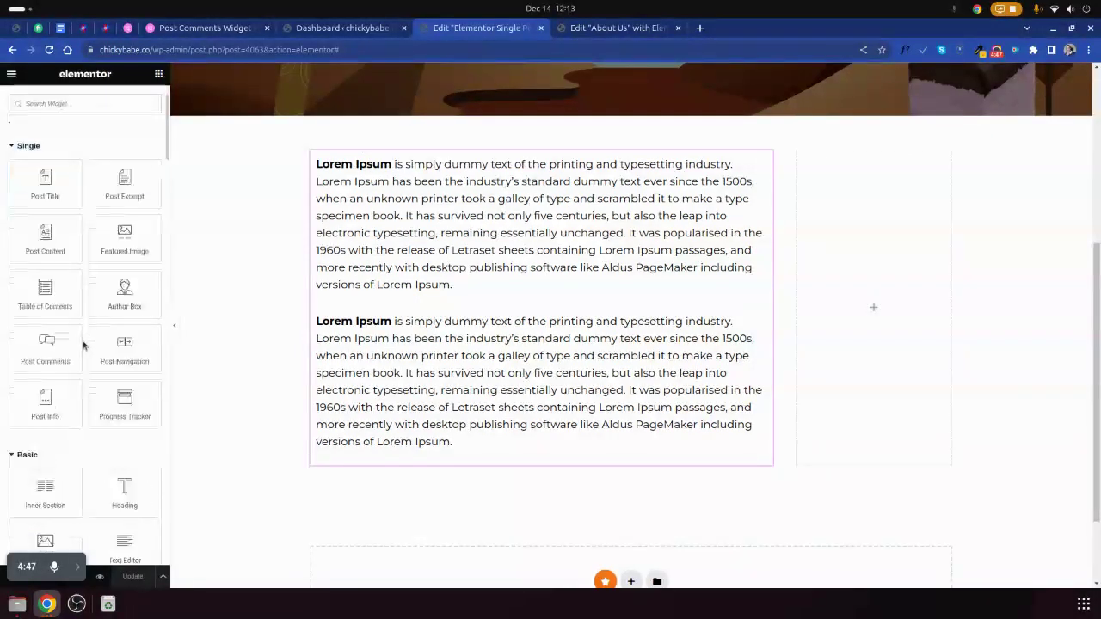
{"action": "scroll", "coordinate": [82, 310], "scroll_direction": "up", "scroll_amount": 2}
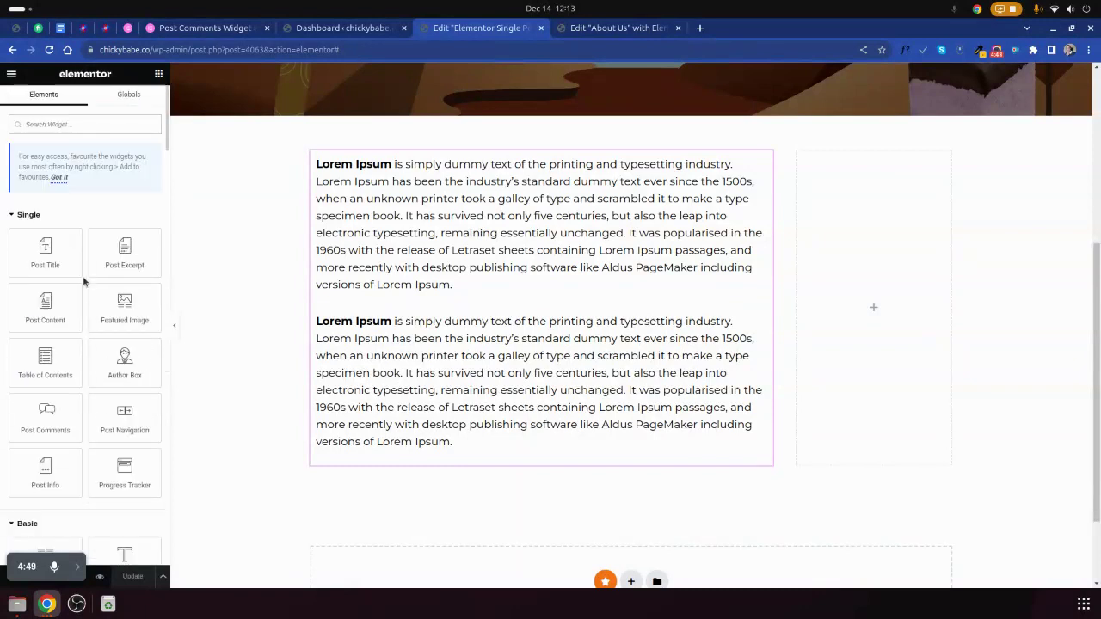
- Find the Search Form widget and drop it into the sidebar column
{"action": "type", "text": "dra"}
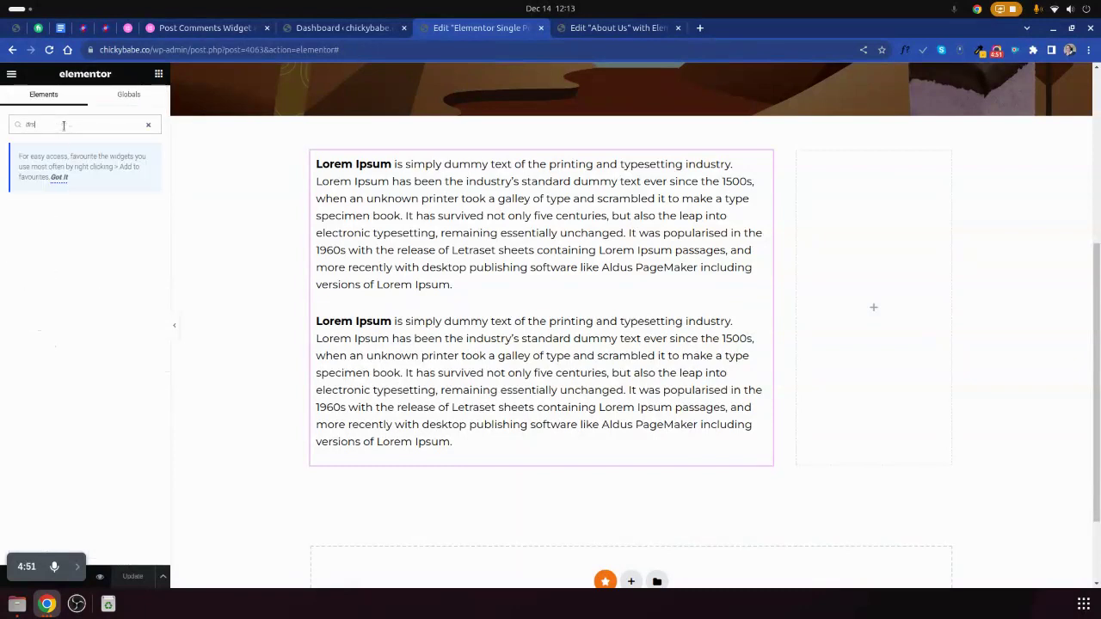
{"action": "key", "text": "BackSpace"}
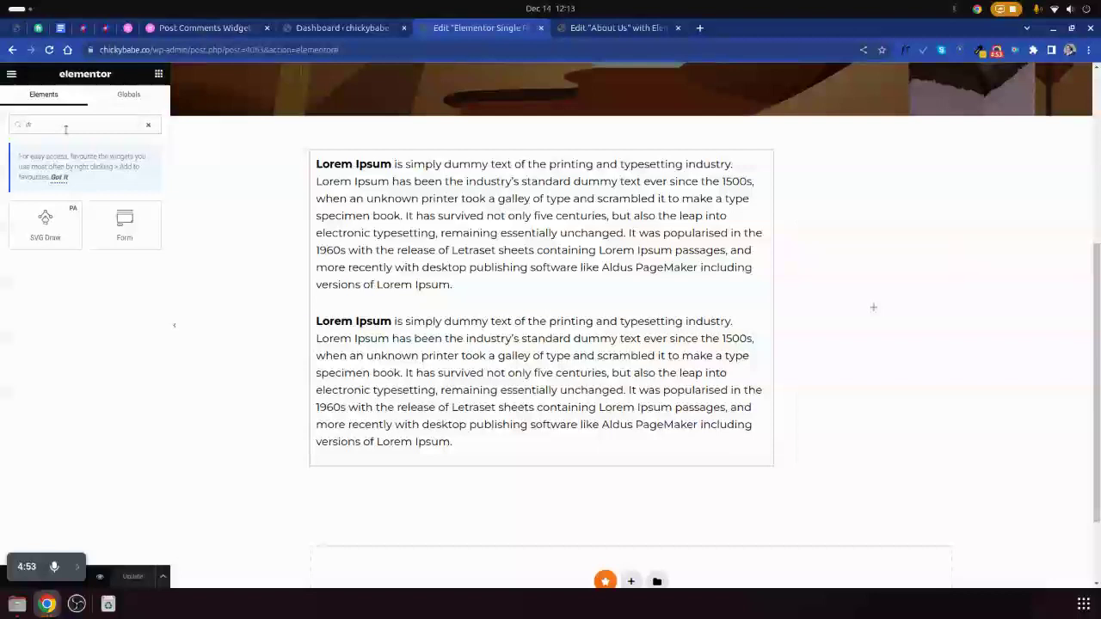
{"action": "key", "text": "BackSpace"}
{"action": "key", "text": "BackSpace"}
{"action": "type", "text": "sea"}
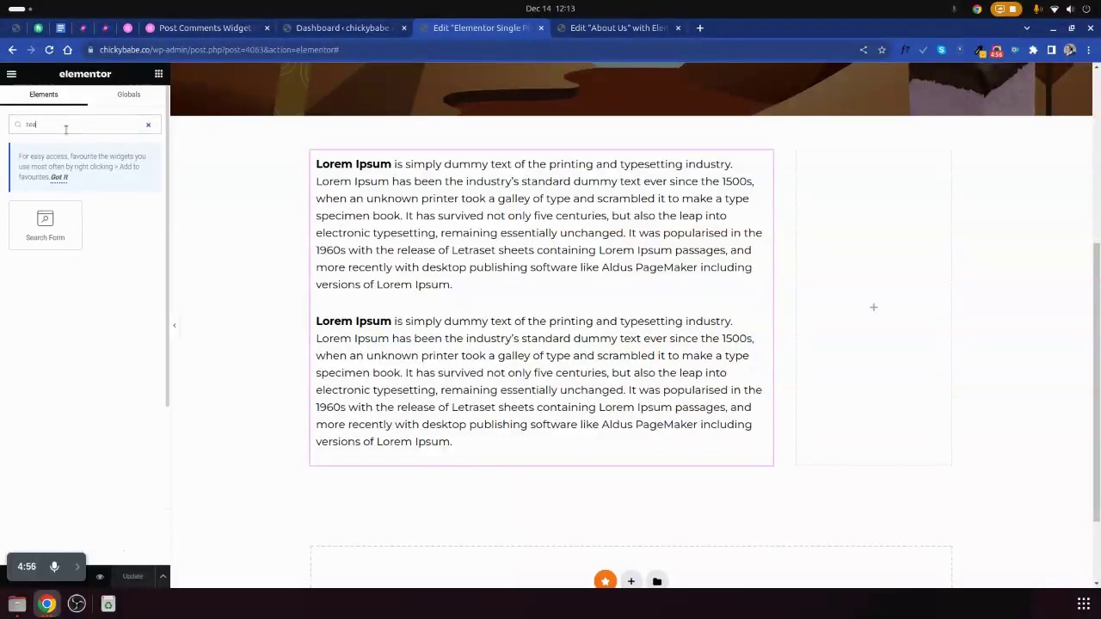
{"action": "type", "text": "r"}
{"action": "left_click_drag", "start_coordinate": [41, 227], "coordinate": [816, 283]}
{"action": "left_click", "coordinate": [836, 164]}
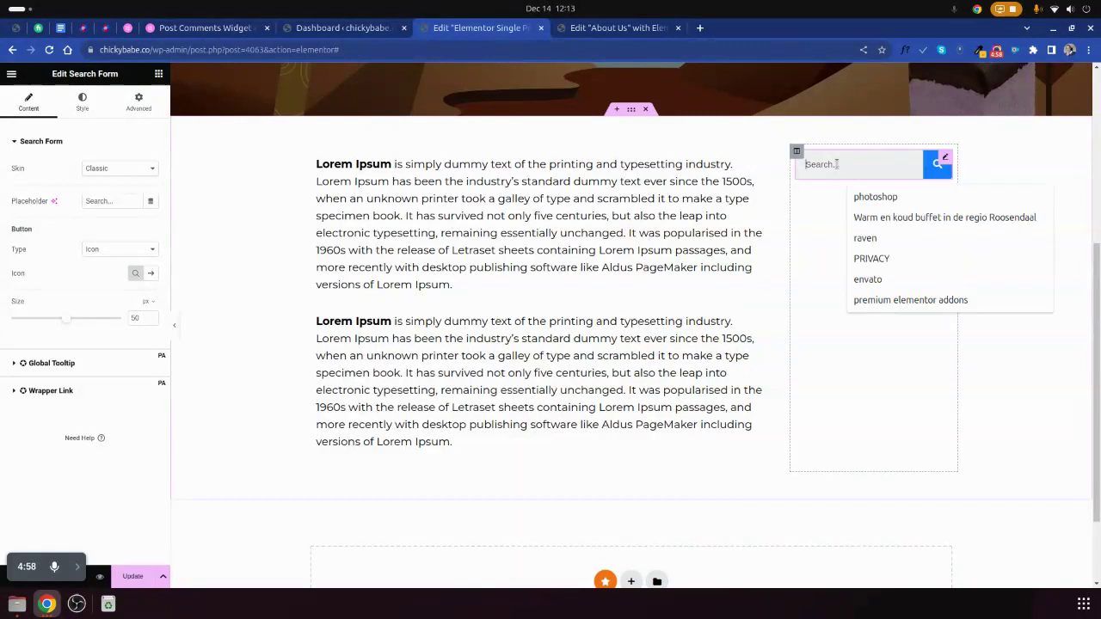
- Search the widget panel for a recent posts widget
{"action": "left_click", "coordinate": [158, 73]}
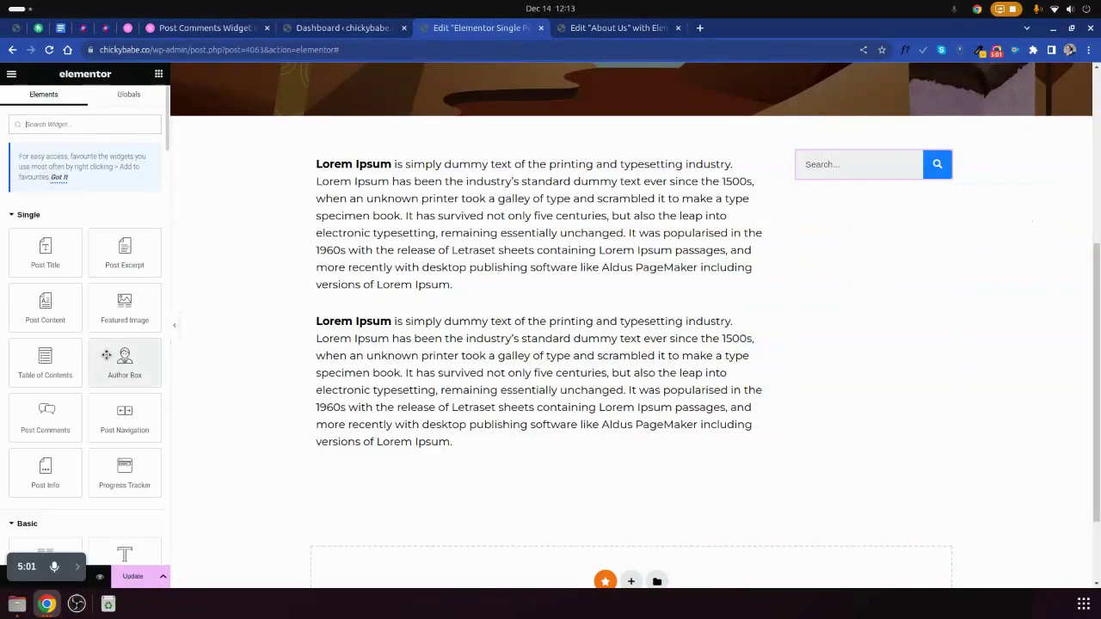
{"action": "left_click", "coordinate": [76, 125]}
{"action": "type", "text": "recen"}
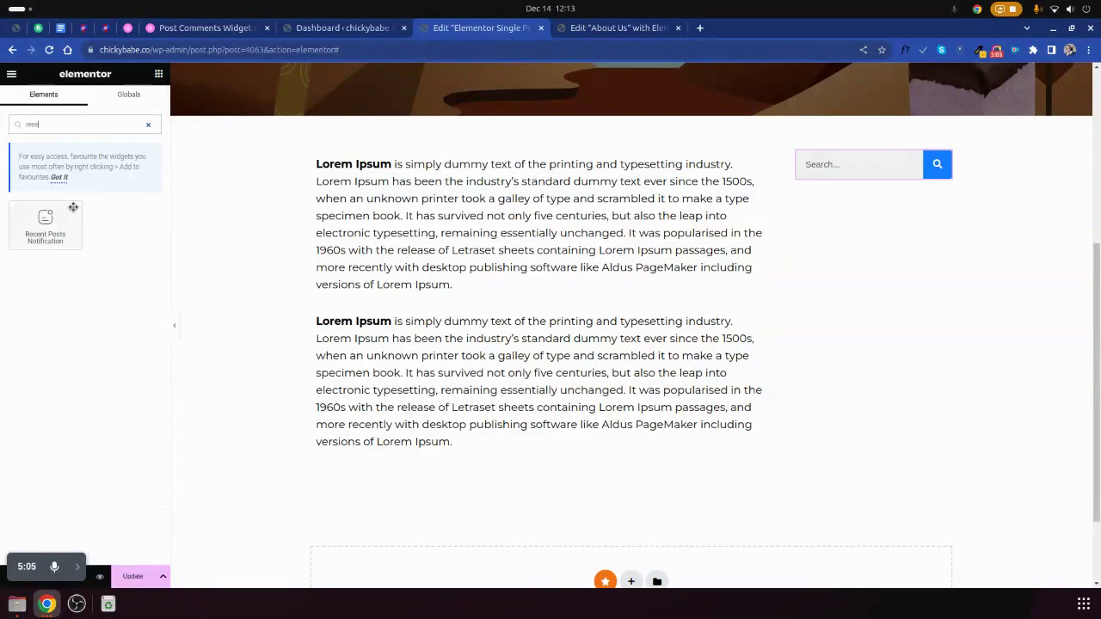
{"action": "key", "text": "BackSpace"}
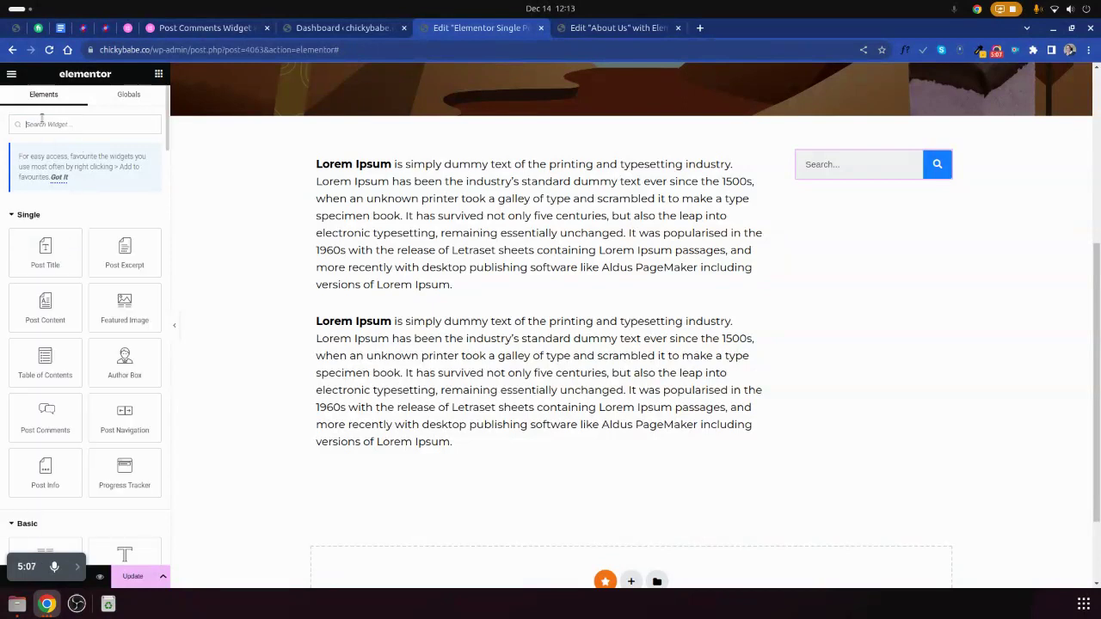
{"action": "scroll", "coordinate": [47, 450], "scroll_direction": "down", "scroll_amount": 2}
- Add a Heading under the search form titled 'recent posts'
{"action": "mouse_move", "coordinate": [120, 485]}
{"action": "left_mouse_down"}
{"action": "mouse_move", "coordinate": [872, 287]}
{"action": "mouse_move", "coordinate": [899, 185]}
{"action": "left_mouse_up"}
{"action": "left_click", "coordinate": [73, 192]}
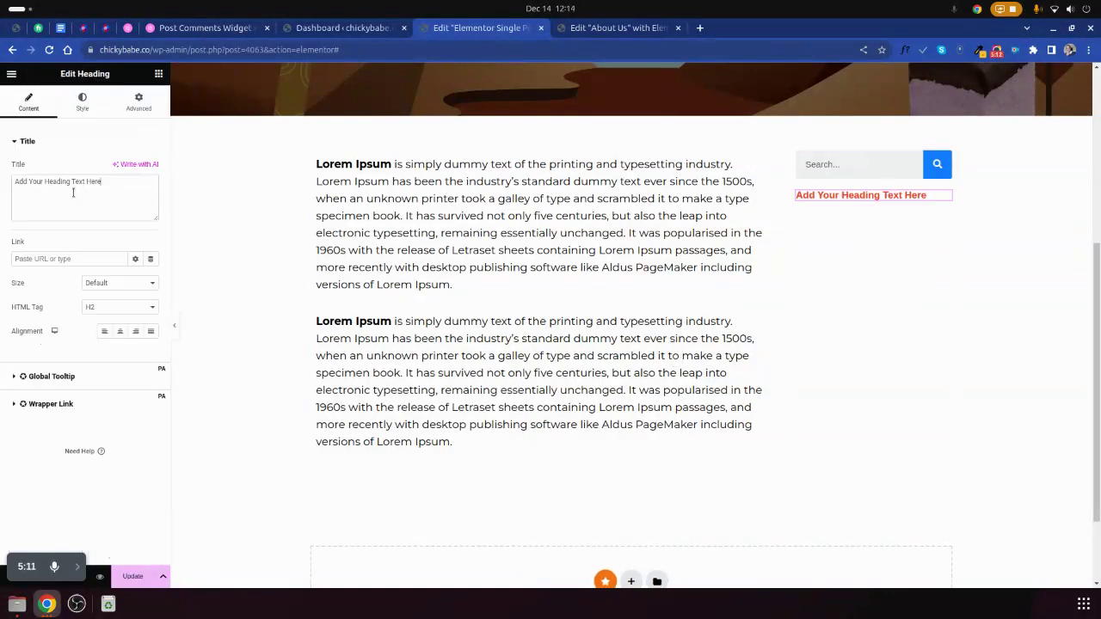
{"action": "type", "text": "recent posts"}
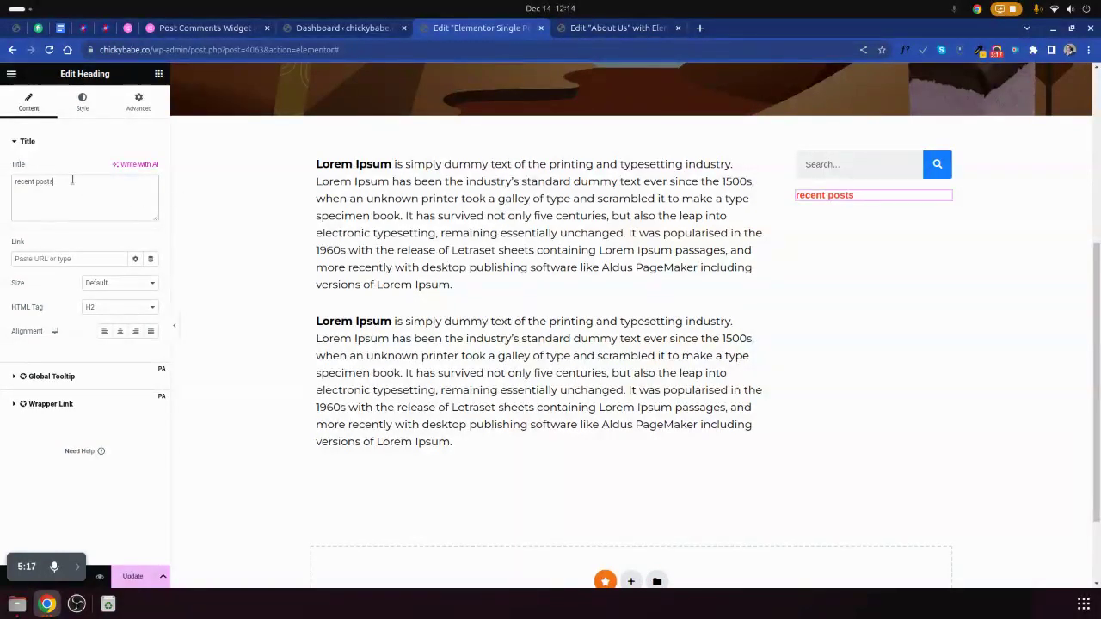
- Search the widget panel for 'post' to locate the Posts widget
{"action": "left_click", "coordinate": [158, 73]}
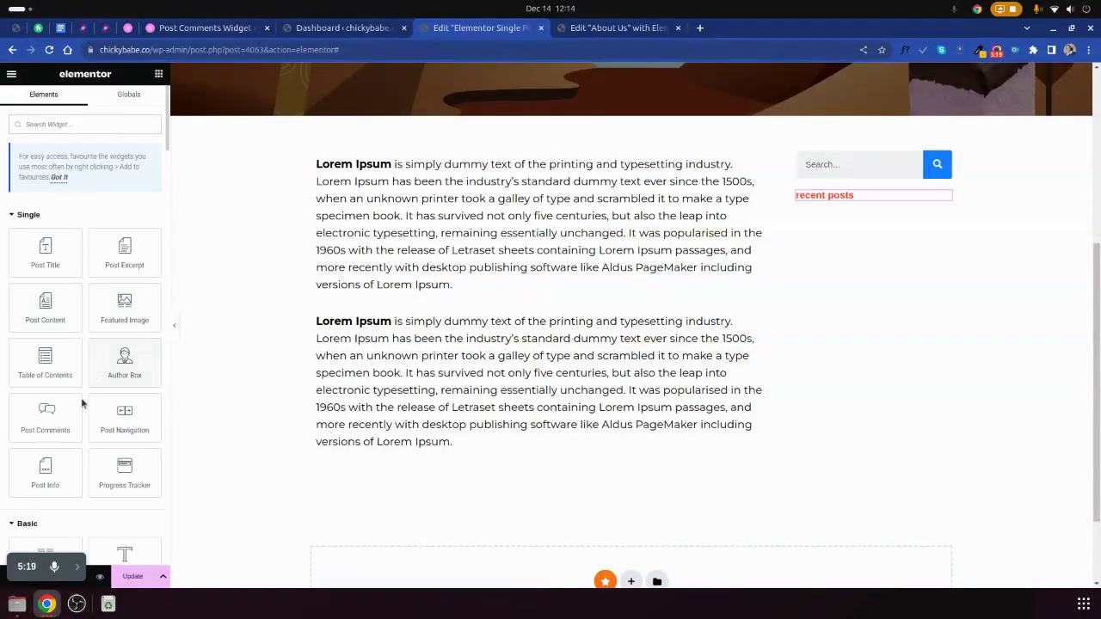
{"action": "scroll", "coordinate": [69, 356], "scroll_direction": "down", "scroll_amount": 3}
{"action": "scroll", "coordinate": [52, 258], "scroll_direction": "up", "scroll_amount": 3}
{"action": "type", "text": "pos"}
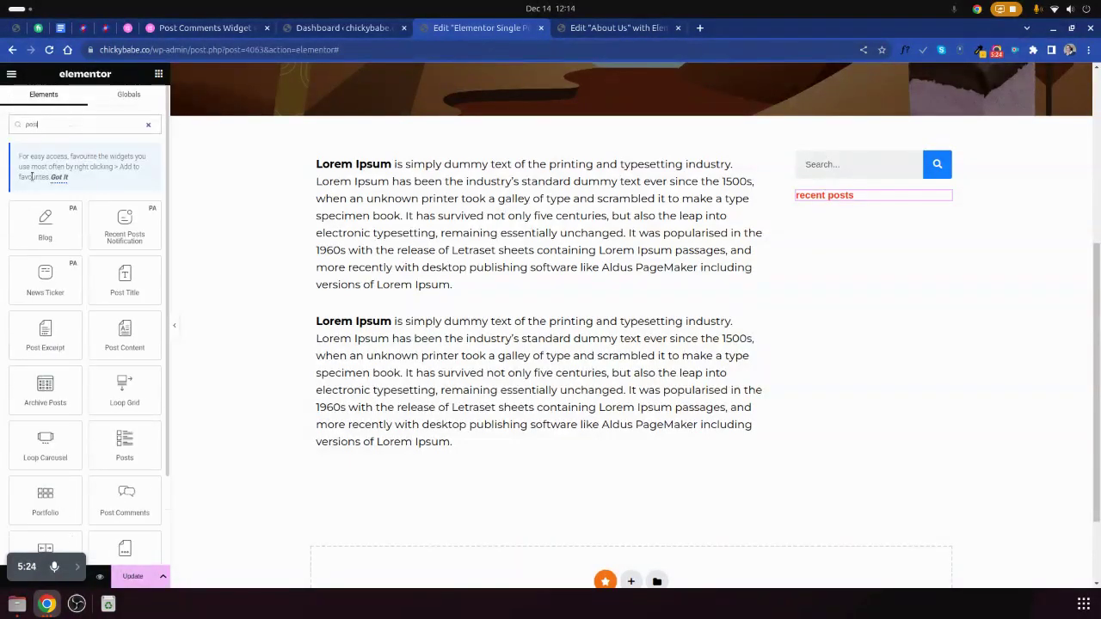
{"action": "type", "text": "t"}
{"action": "scroll", "coordinate": [86, 301], "scroll_direction": "down", "scroll_amount": 2}
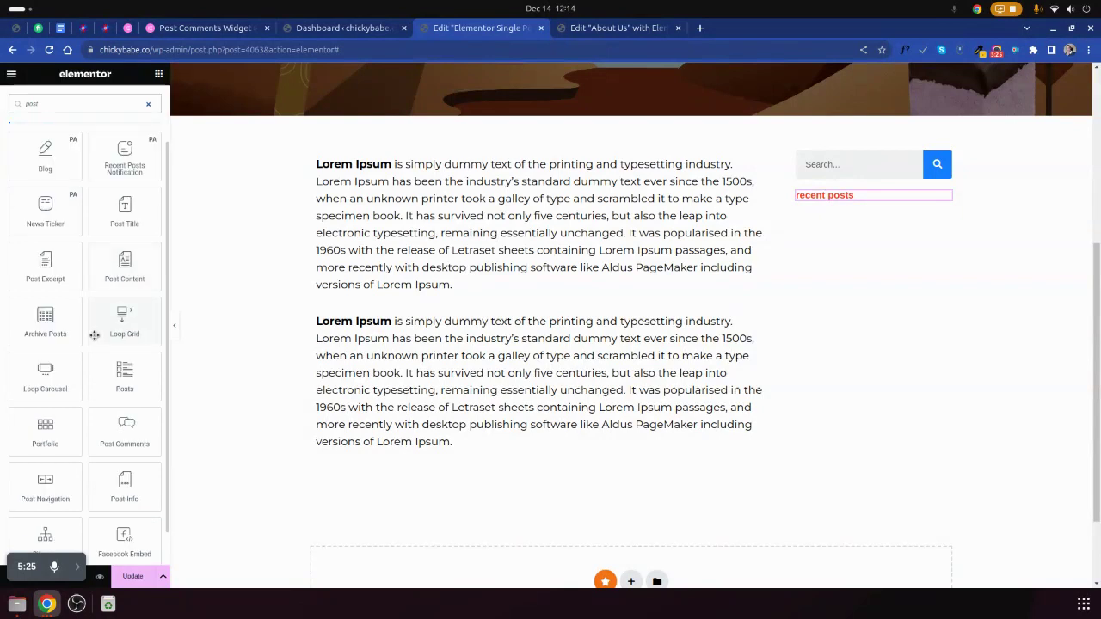
{"action": "scroll", "coordinate": [90, 352], "scroll_direction": "down", "scroll_amount": 1}
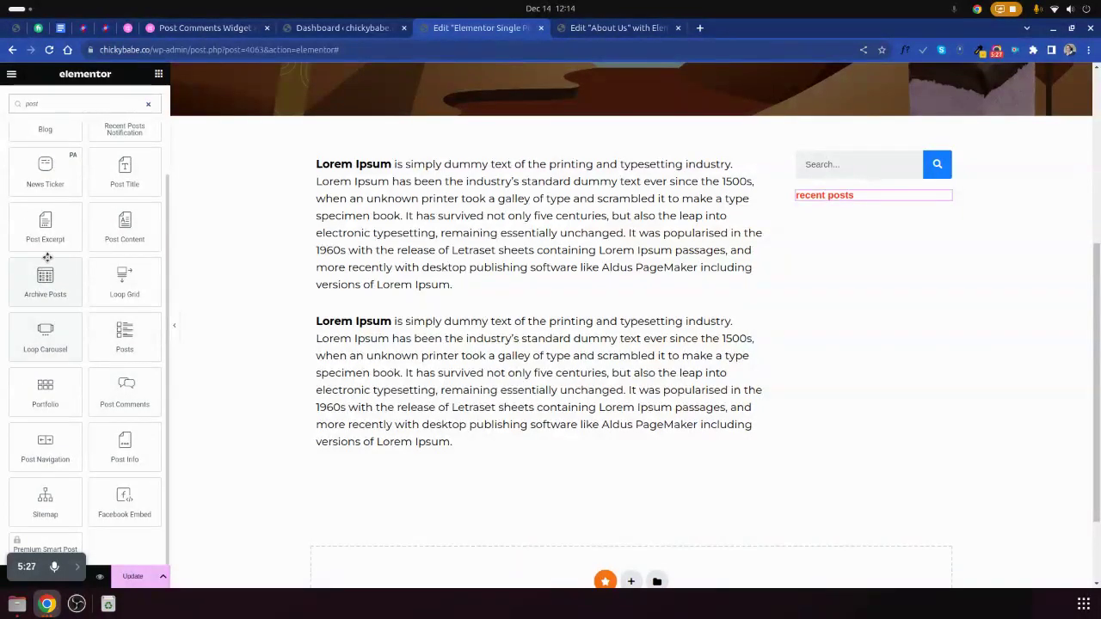
{"action": "scroll", "coordinate": [127, 214], "scroll_direction": "up", "scroll_amount": 2}
{"action": "scroll", "coordinate": [120, 224], "scroll_direction": "down", "scroll_amount": 2}
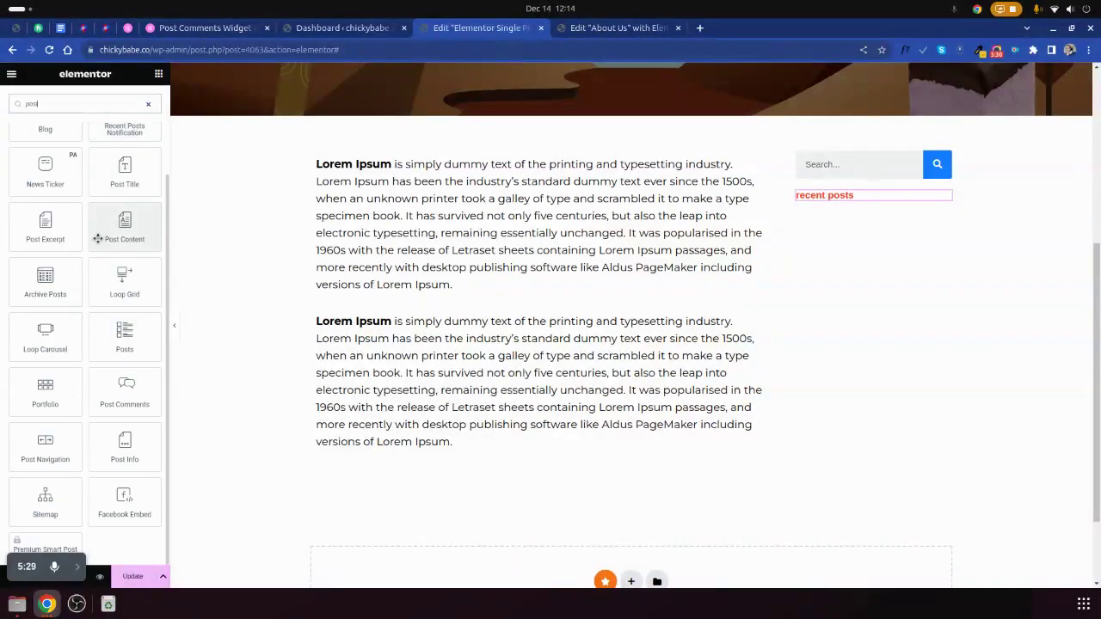
- Add a Posts widget under the heading with 1 column and Full image resolution
{"action": "left_click_drag", "start_coordinate": [125, 335], "coordinate": [874, 202]}
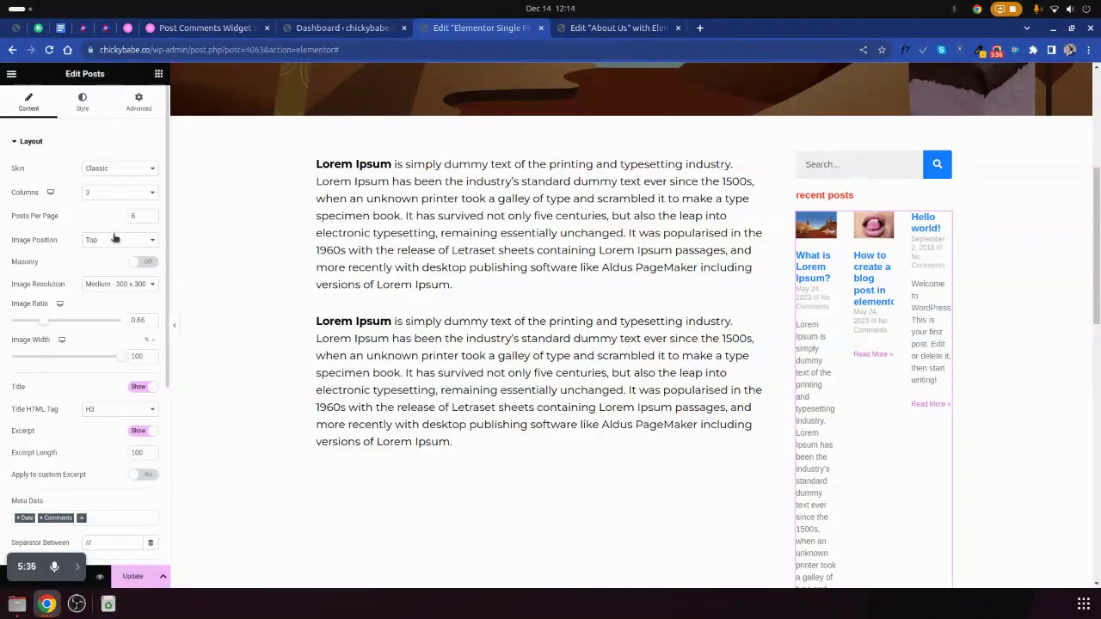
{"action": "left_click", "coordinate": [102, 194]}
{"action": "left_click", "coordinate": [100, 207]}
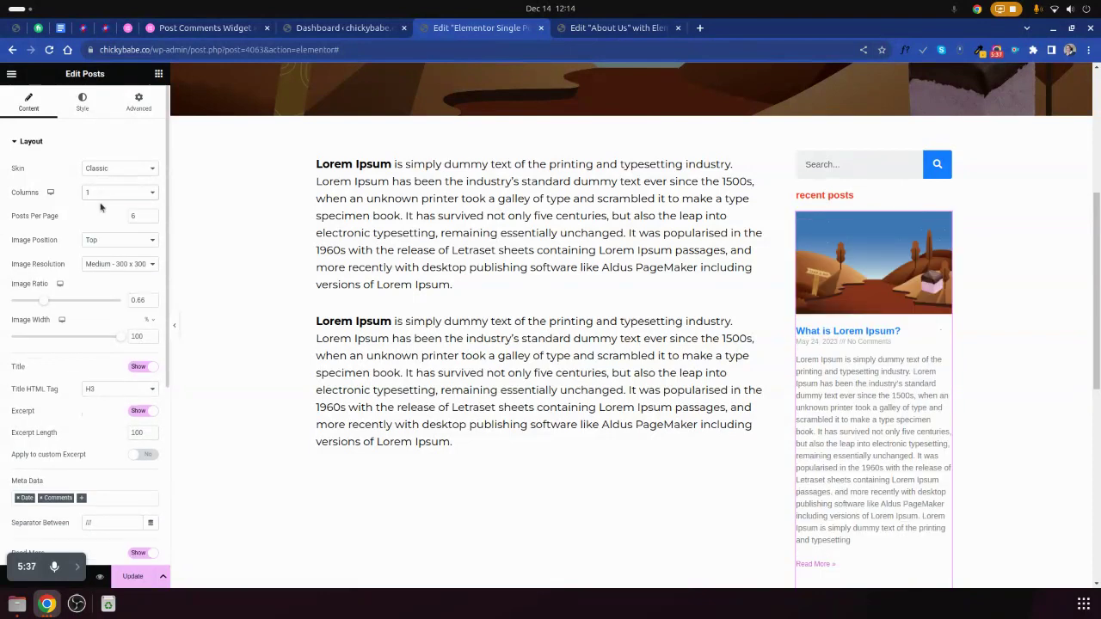
{"action": "left_click", "coordinate": [100, 195]}
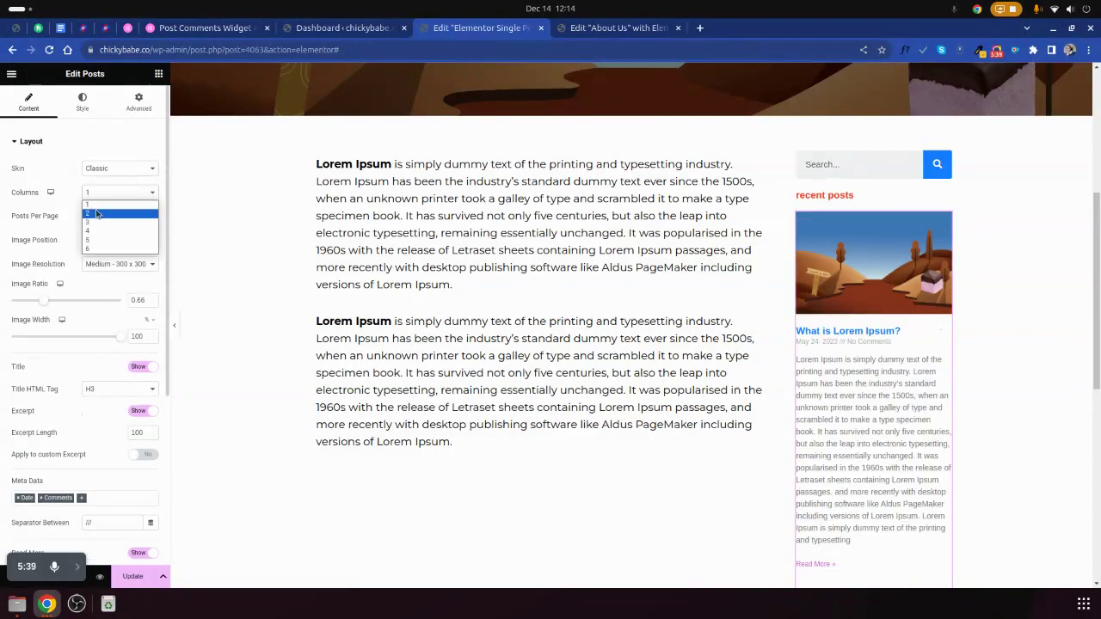
{"action": "left_click", "coordinate": [95, 197]}
{"action": "left_click", "coordinate": [116, 264]}
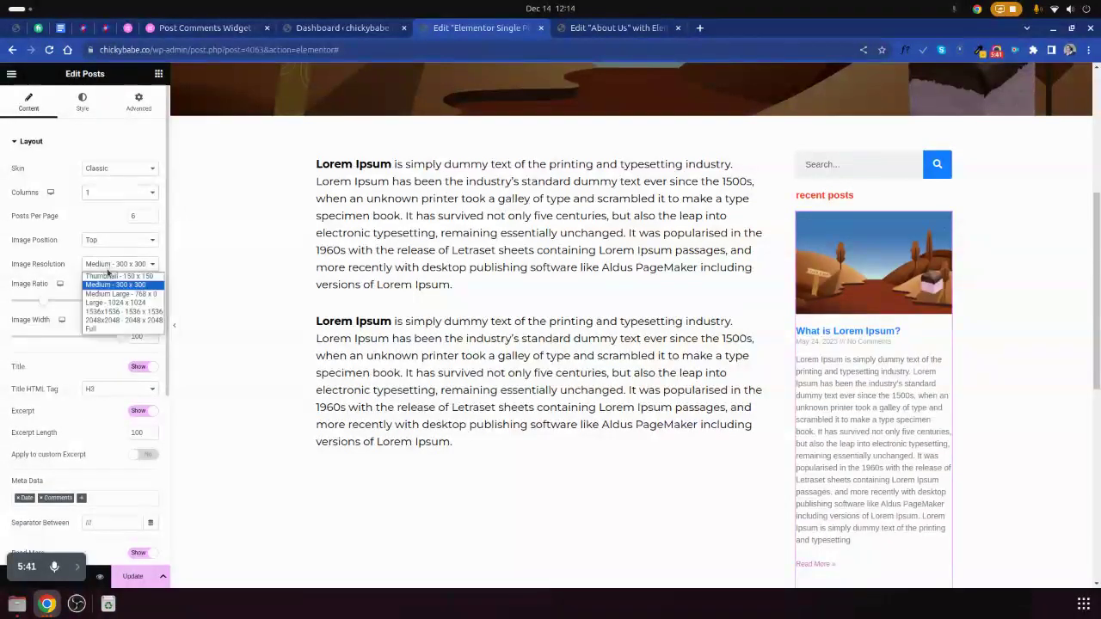
{"action": "left_click", "coordinate": [111, 329]}
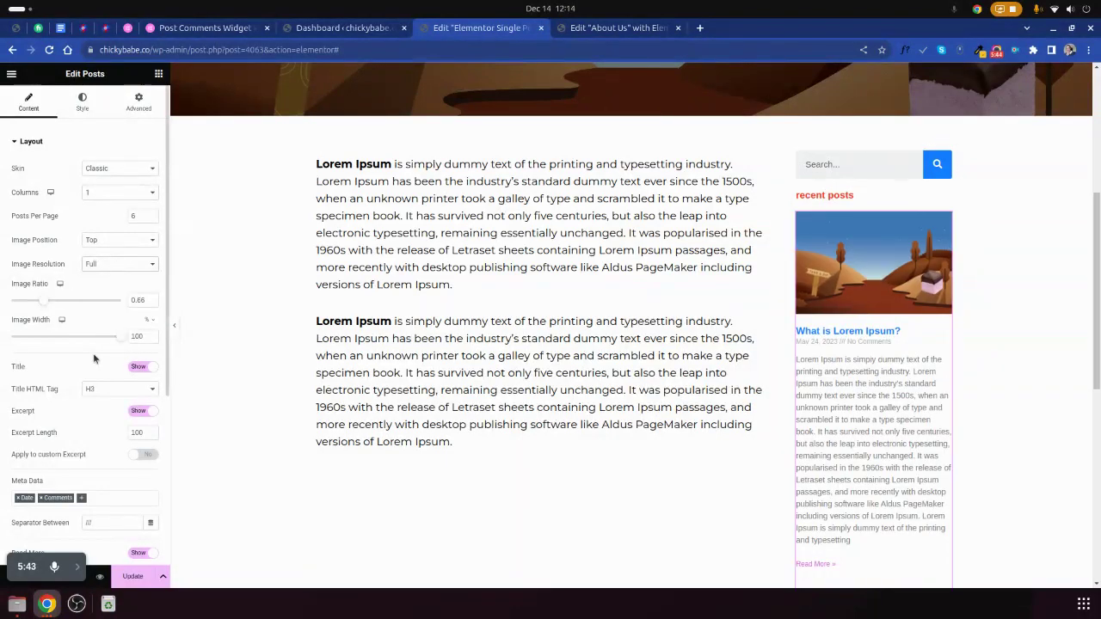
- Hide excerpts and Read More, position images Left, and shrink the image width
{"action": "scroll", "coordinate": [109, 293], "scroll_direction": "down", "scroll_amount": 1}
{"action": "left_click", "coordinate": [138, 342]}
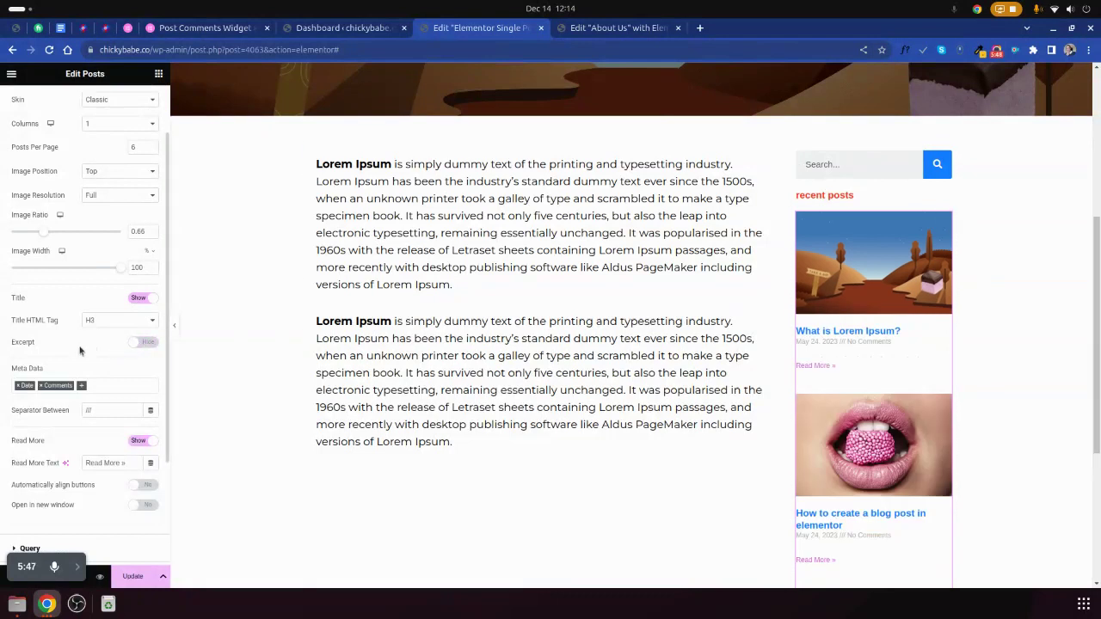
{"action": "left_click", "coordinate": [135, 442]}
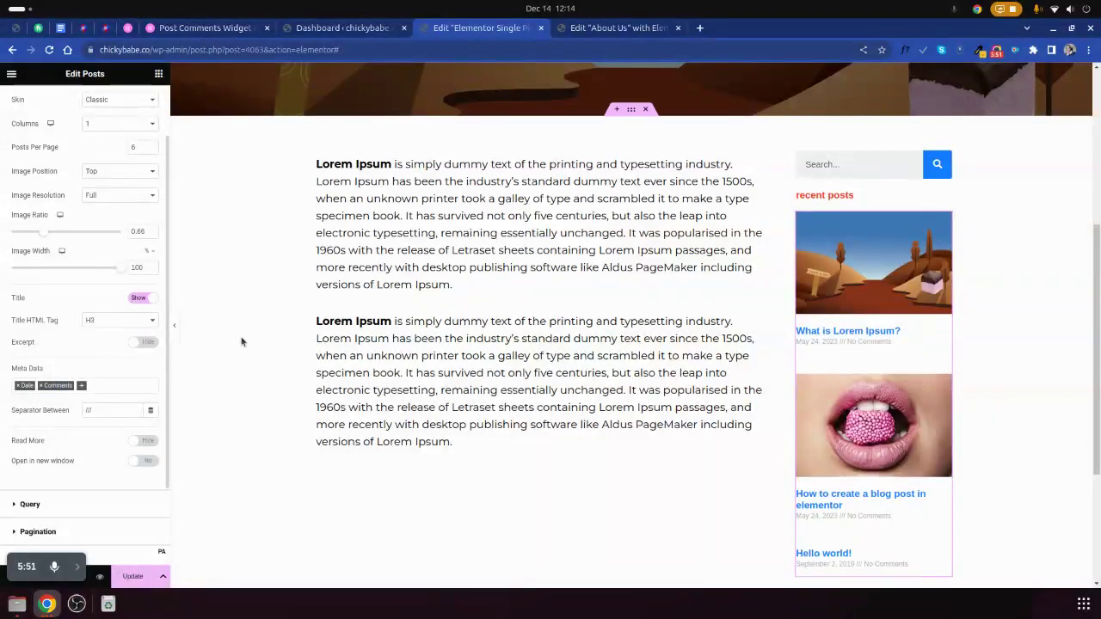
{"action": "left_click", "coordinate": [95, 172]}
{"action": "left_click", "coordinate": [102, 193]}
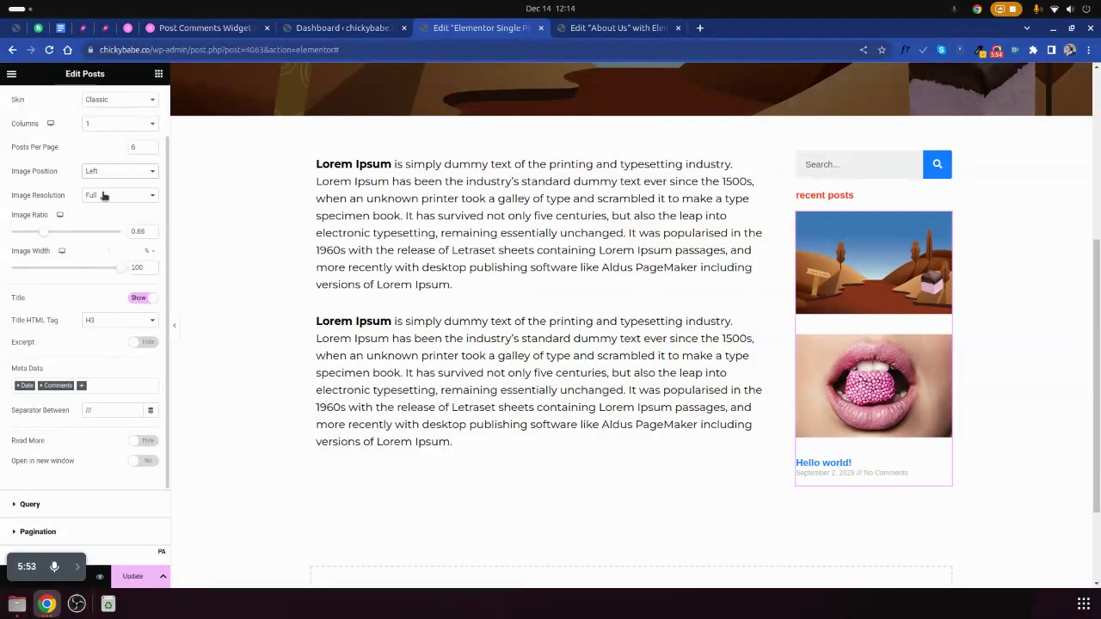
{"action": "left_click", "coordinate": [73, 267]}
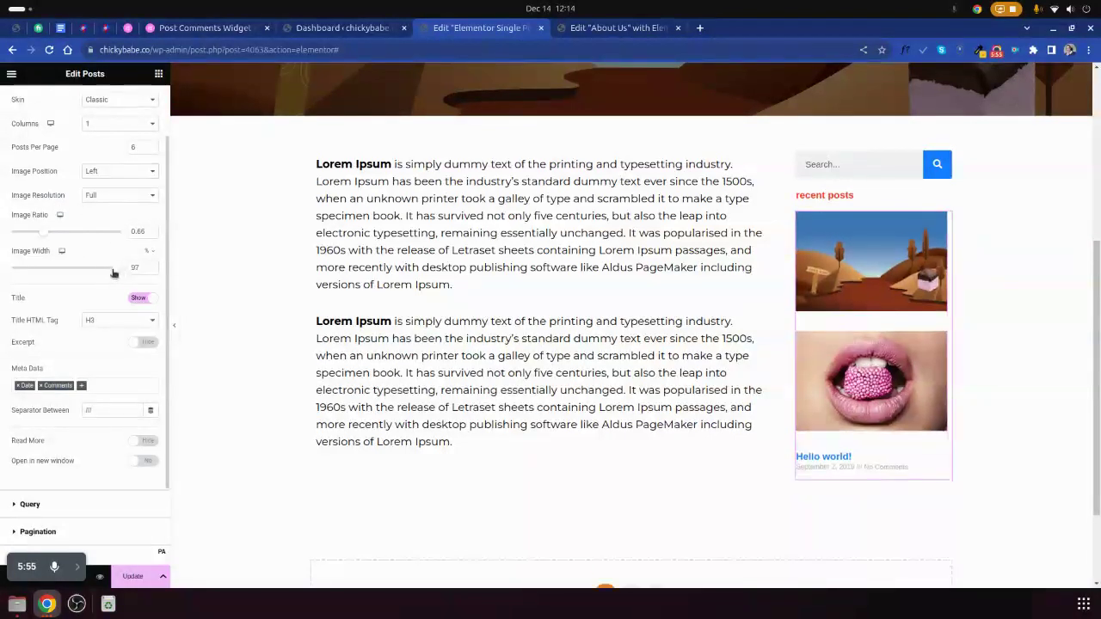
{"action": "left_click_drag", "start_coordinate": [73, 269], "coordinate": [46, 267]}
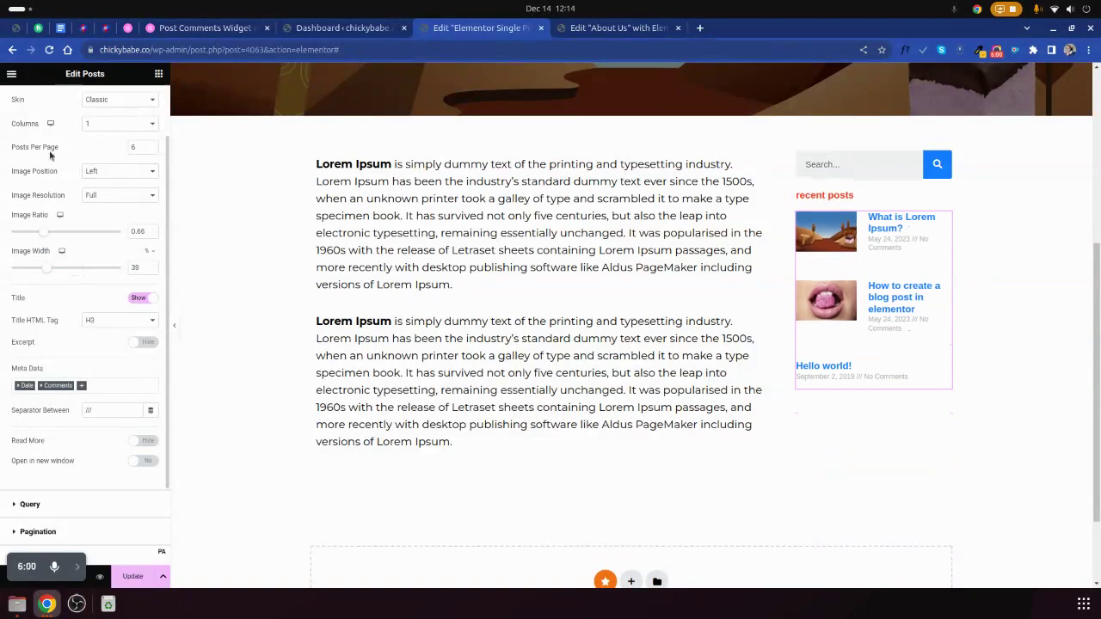
{"action": "scroll", "coordinate": [89, 137], "scroll_direction": "up", "scroll_amount": 2}
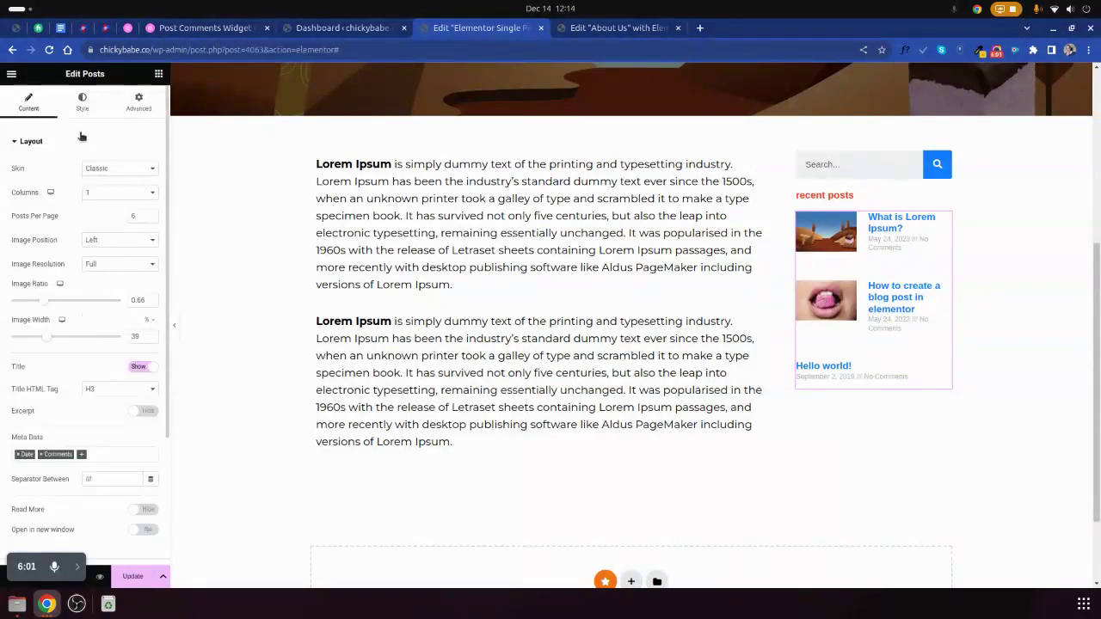
{"action": "mouse_move", "coordinate": [44, 302]}
{"action": "left_mouse_down"}
{"action": "mouse_move", "coordinate": [18, 304]}
{"action": "mouse_move", "coordinate": [54, 307]}
{"action": "left_mouse_up"}
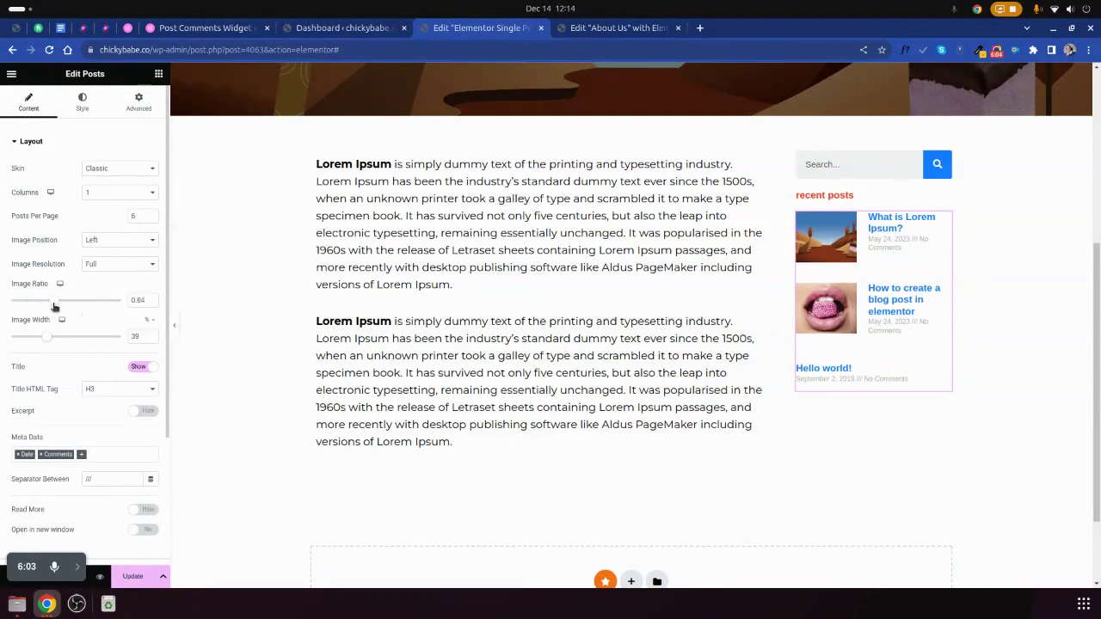
- Reduce the Posts widget Rows Gap to 12
{"action": "left_click", "coordinate": [82, 101]}
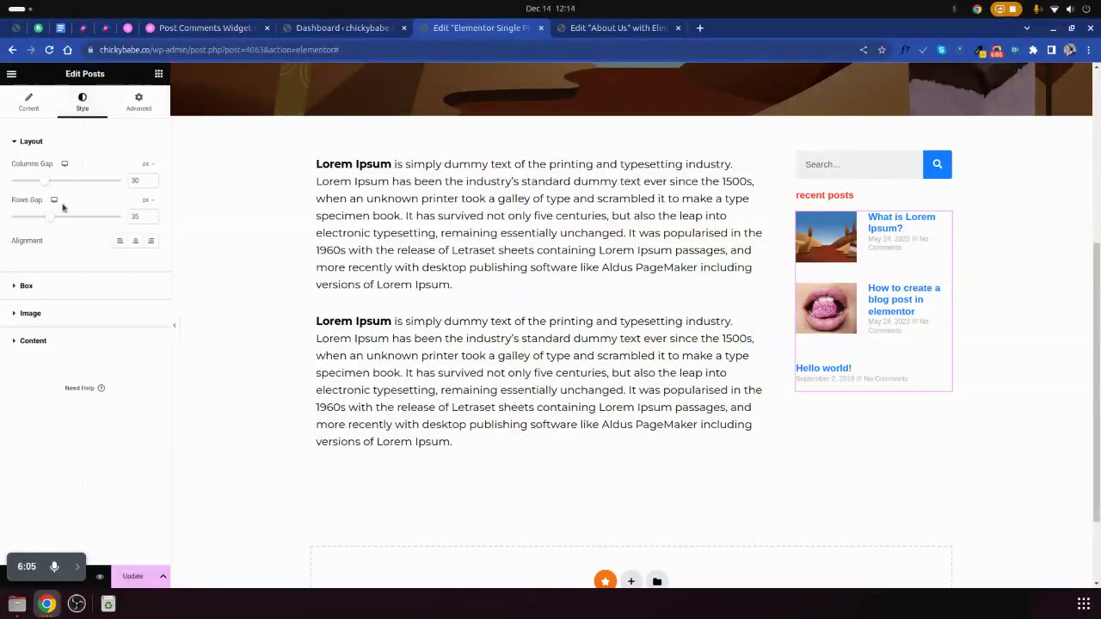
{"action": "left_click_drag", "start_coordinate": [50, 219], "coordinate": [26, 217]}
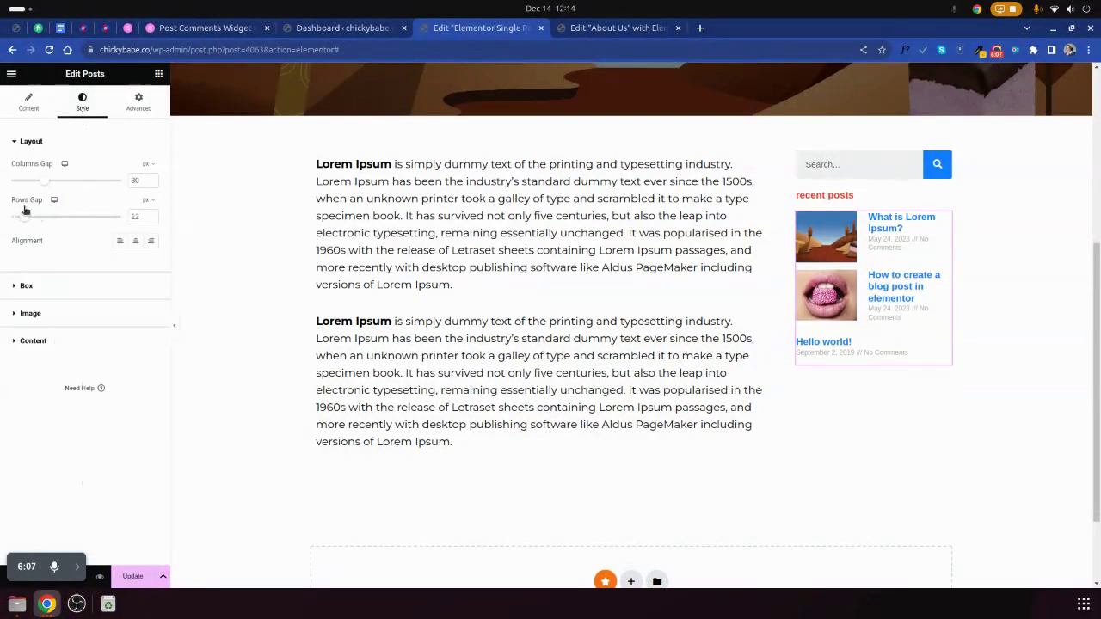
{"action": "scroll", "coordinate": [602, 275], "scroll_direction": "up", "scroll_amount": 1}
- Give the sidebar column a Classic background using global colour New Item #1
{"action": "left_click", "coordinate": [796, 220]}
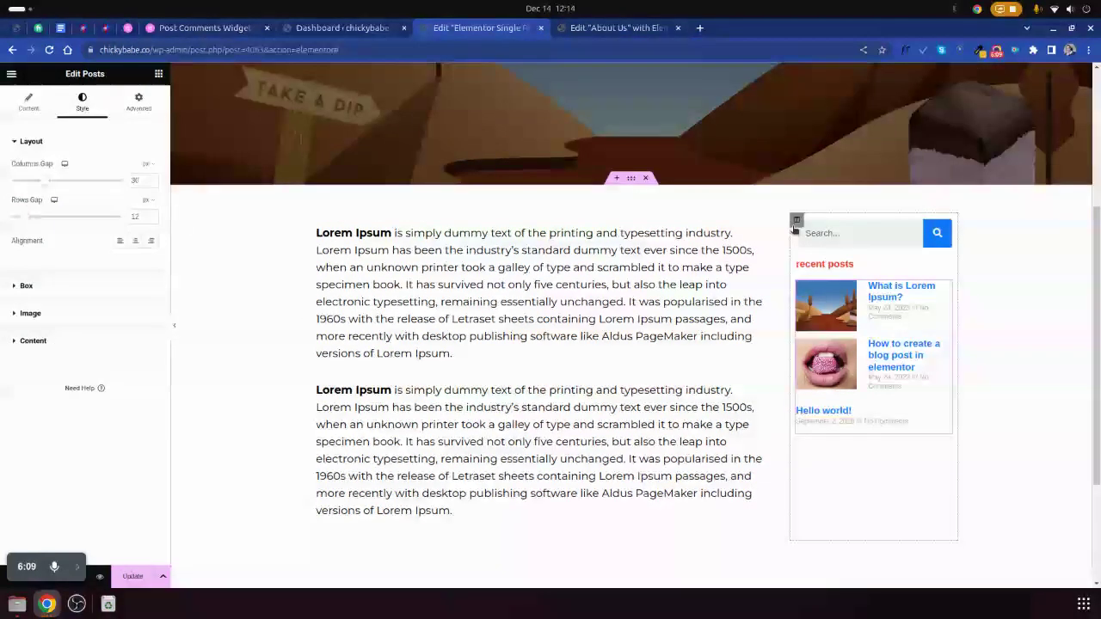
{"action": "left_click", "coordinate": [81, 102]}
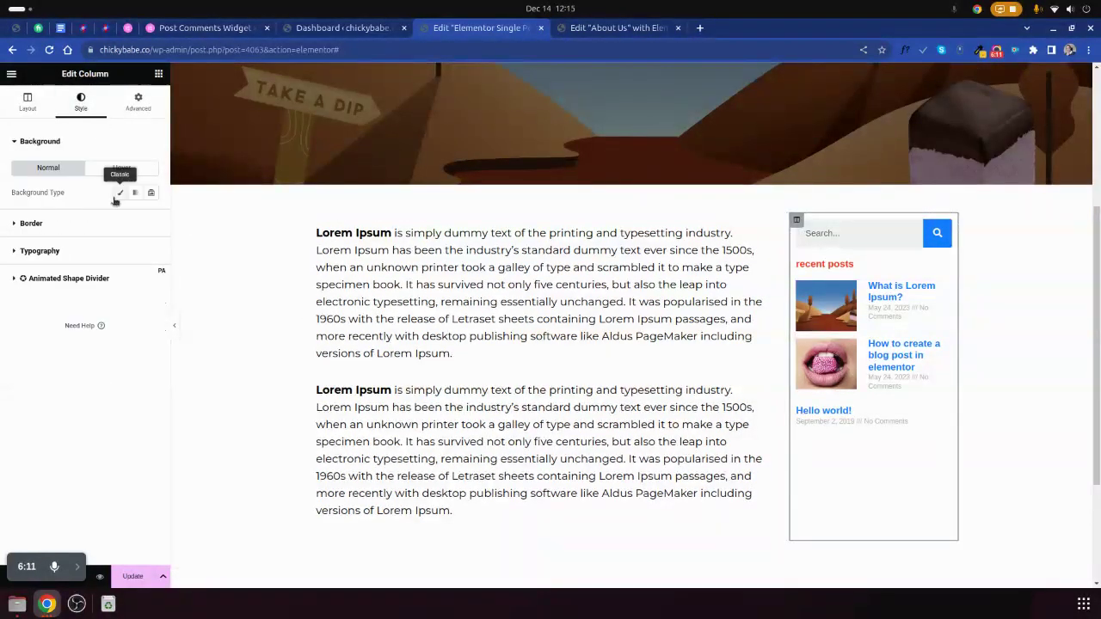
{"action": "left_click", "coordinate": [120, 193]}
{"action": "left_click", "coordinate": [135, 216]}
{"action": "left_click", "coordinate": [61, 292]}
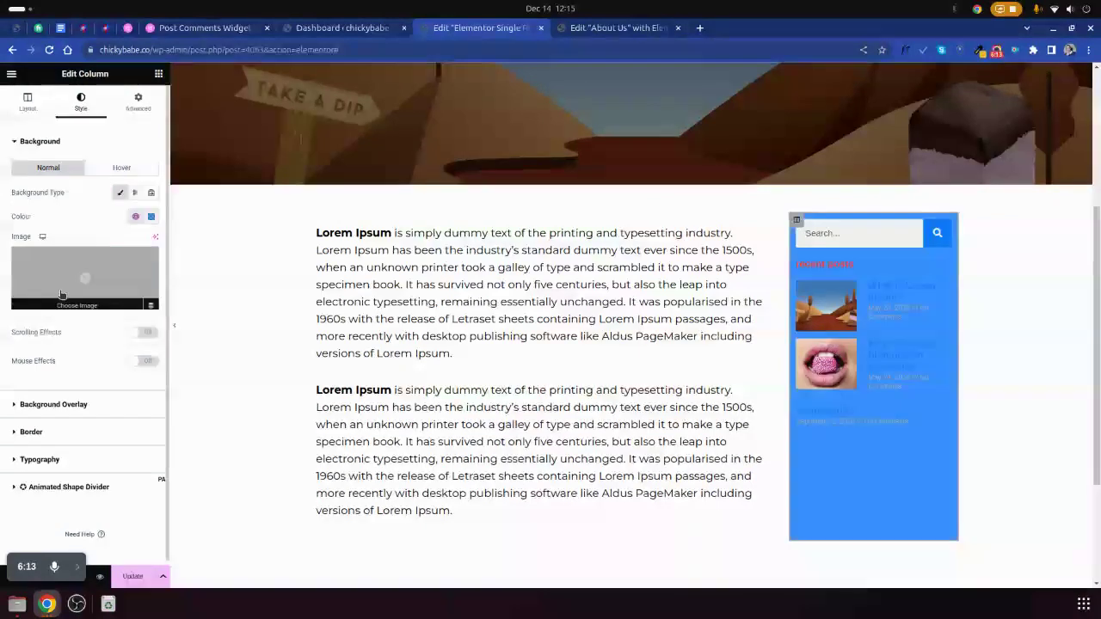
{"action": "left_click", "coordinate": [135, 216]}
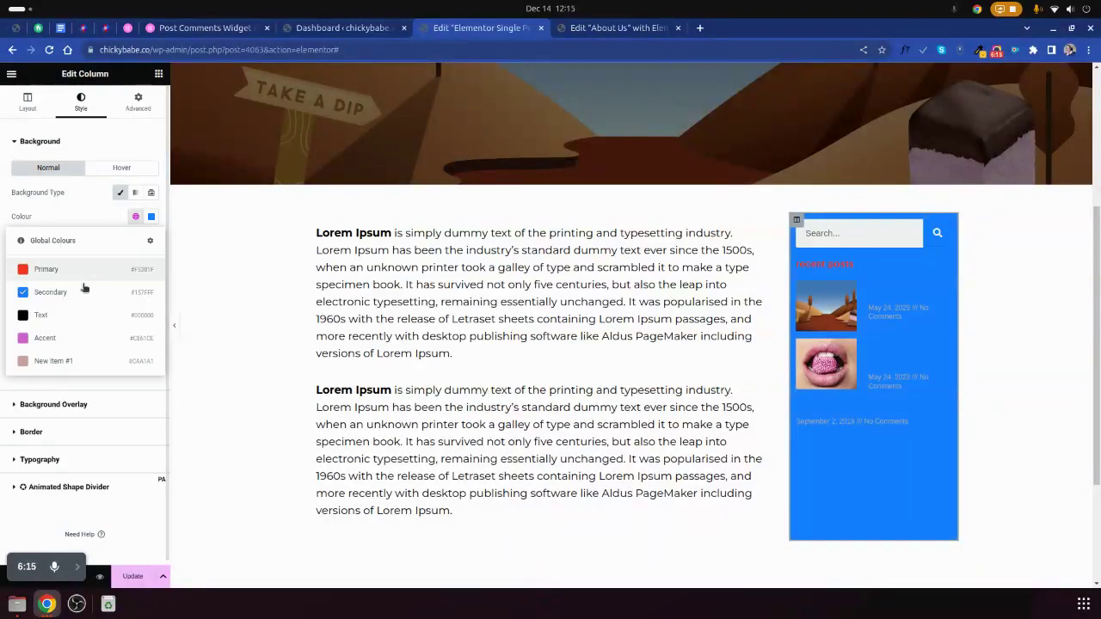
{"action": "left_click", "coordinate": [58, 357]}
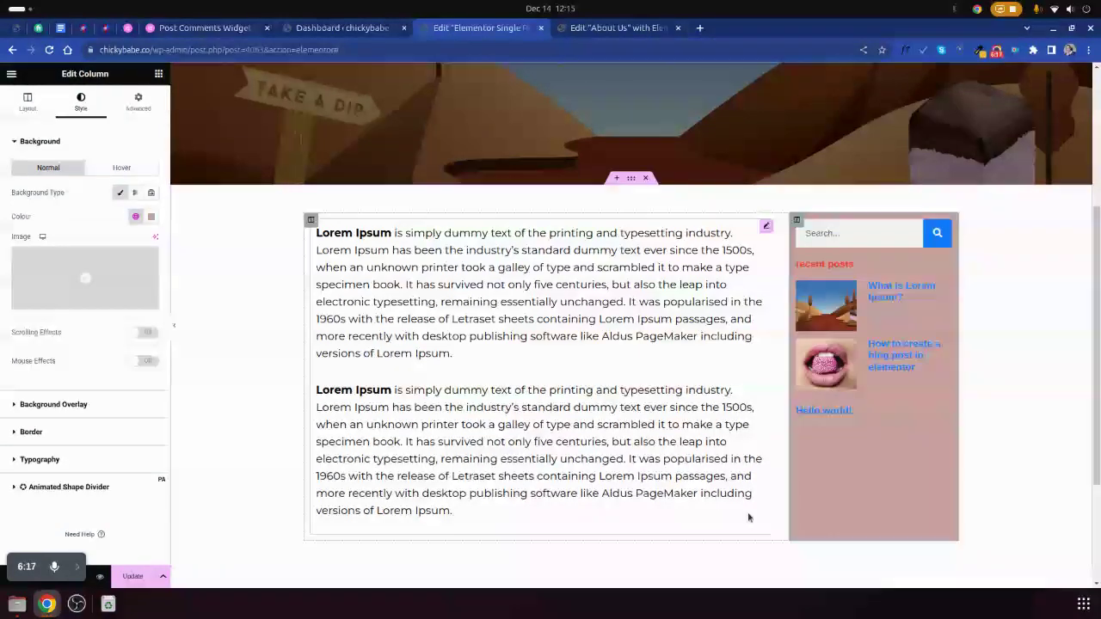
{"action": "scroll", "coordinate": [489, 376], "scroll_direction": "down", "scroll_amount": 2}
{"action": "scroll", "coordinate": [489, 375], "scroll_direction": "up", "scroll_amount": 3}
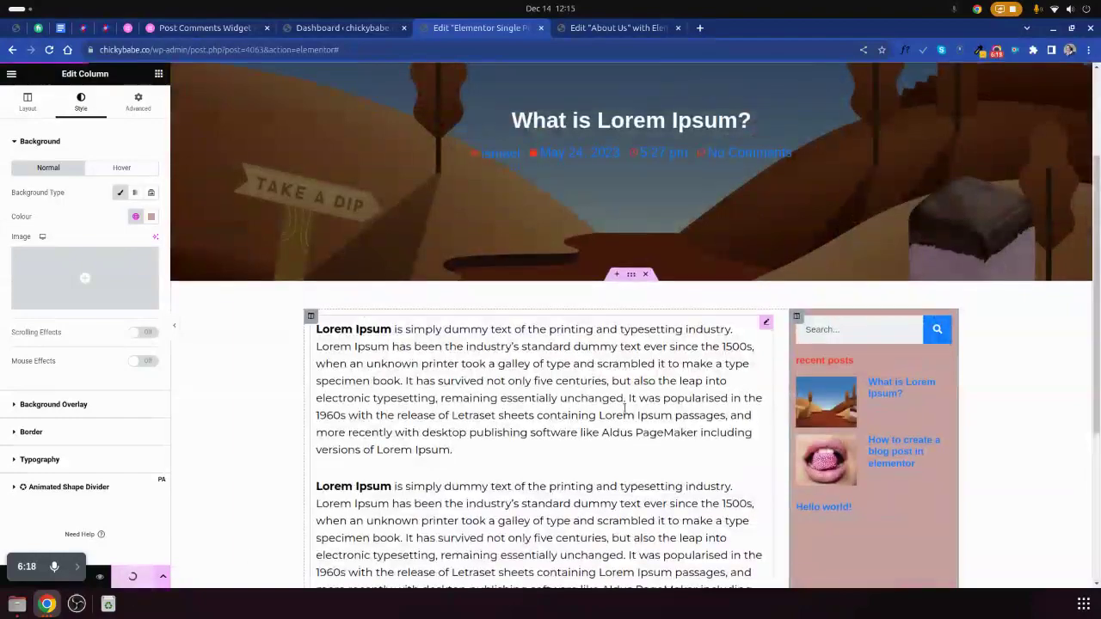
{"action": "scroll", "coordinate": [625, 409], "scroll_direction": "down", "scroll_amount": 3}
{"action": "left_click", "coordinate": [845, 191]}
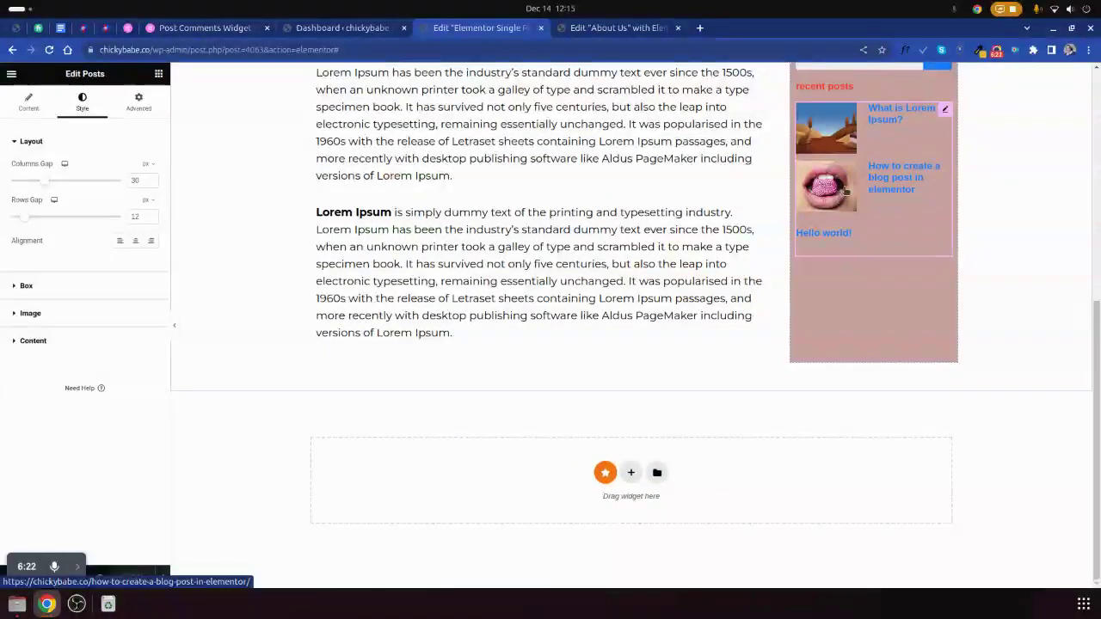
{"action": "scroll", "coordinate": [516, 298], "scroll_direction": "up", "scroll_amount": 4}
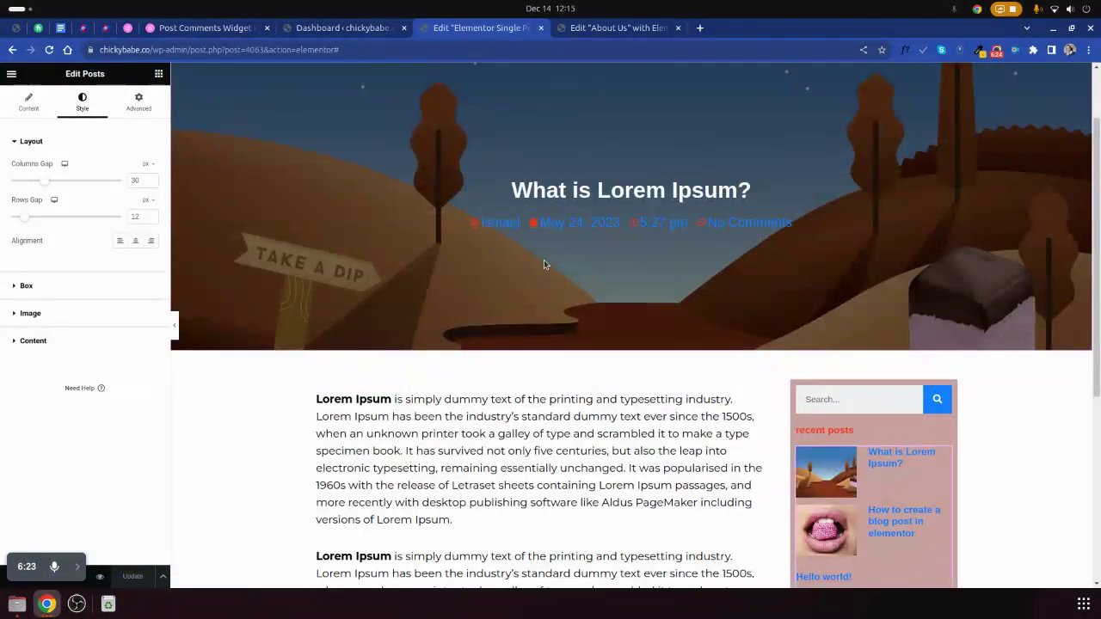
{"action": "left_click", "coordinate": [499, 193]}
{"action": "left_click", "coordinate": [516, 222]}
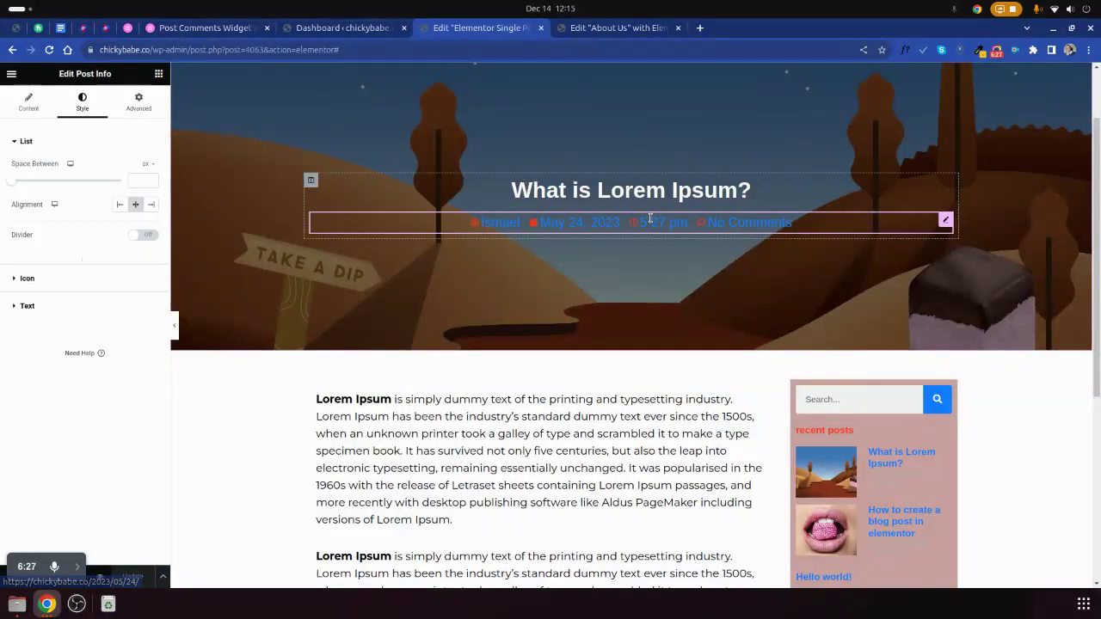
{"action": "left_click", "coordinate": [550, 412]}
{"action": "scroll", "coordinate": [520, 406], "scroll_direction": "down", "scroll_amount": 3}
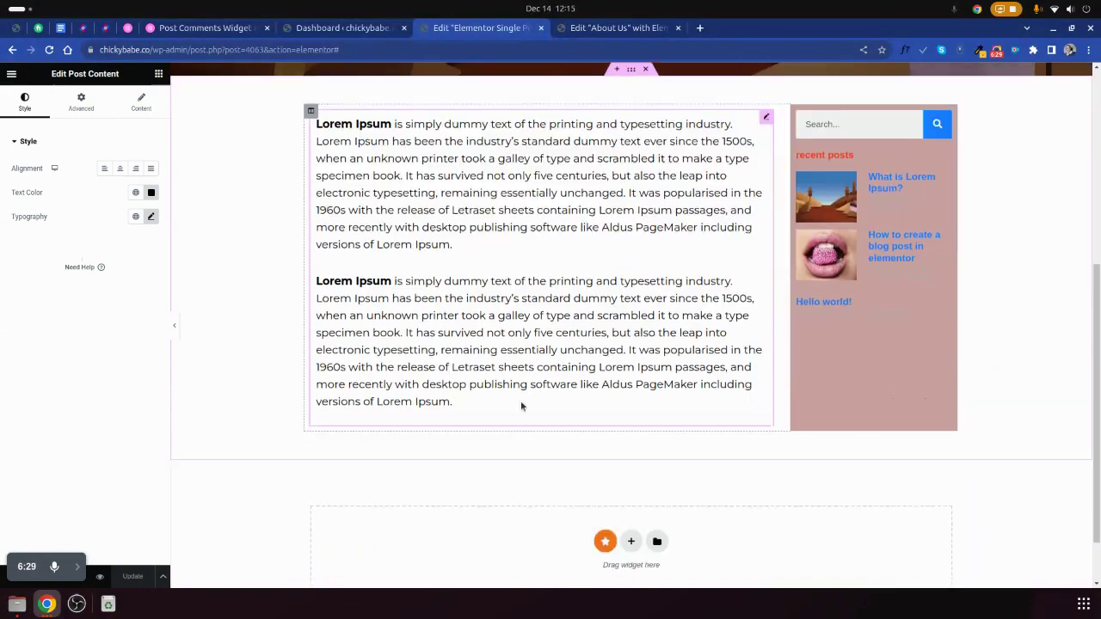
{"action": "scroll", "coordinate": [520, 405], "scroll_direction": "down", "scroll_amount": 1}
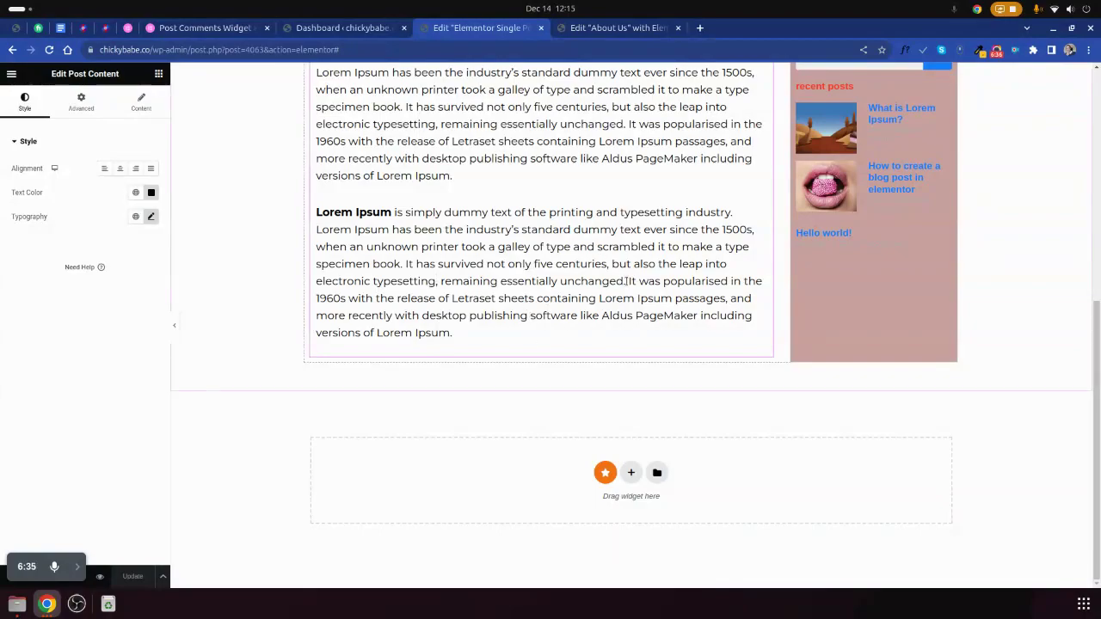
{"action": "scroll", "coordinate": [626, 281], "scroll_direction": "up", "scroll_amount": 4}
{"action": "scroll", "coordinate": [545, 294], "scroll_direction": "up", "scroll_amount": 2}
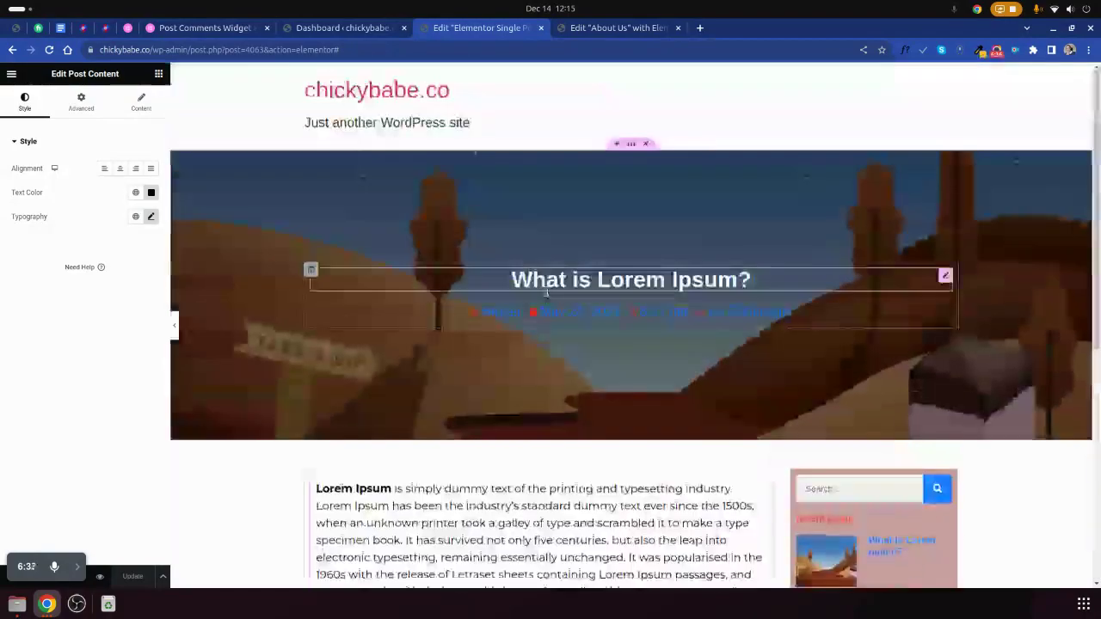
{"action": "scroll", "coordinate": [541, 292], "scroll_direction": "down", "scroll_amount": 2}
{"action": "scroll", "coordinate": [524, 290], "scroll_direction": "down", "scroll_amount": 3}
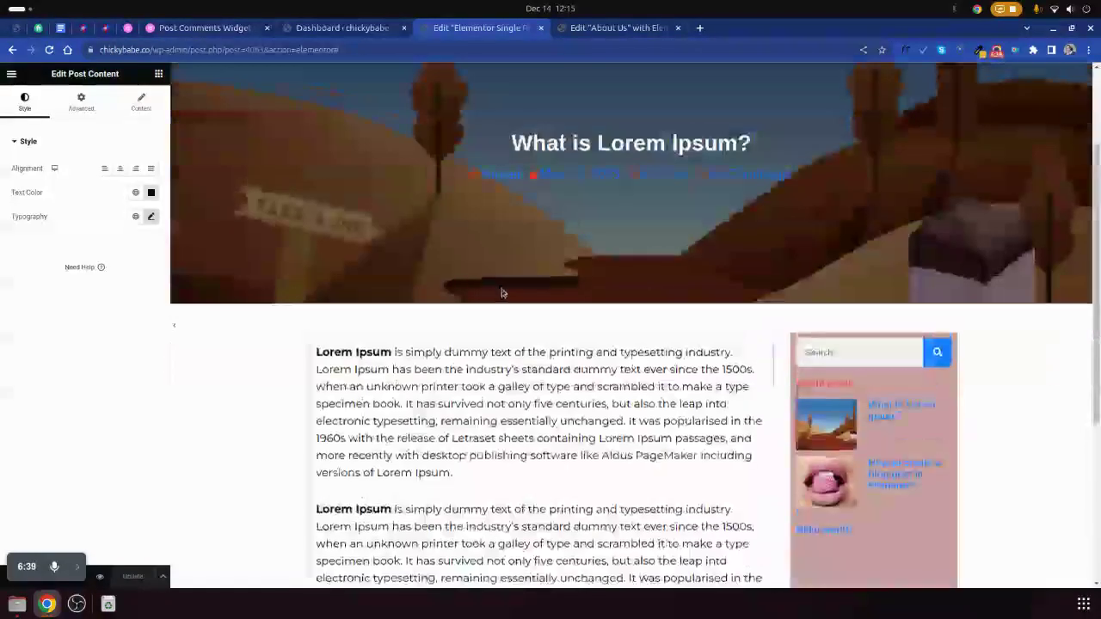
{"action": "scroll", "coordinate": [502, 293], "scroll_direction": "up", "scroll_amount": 2}
{"action": "scroll", "coordinate": [499, 284], "scroll_direction": "down", "scroll_amount": 2}
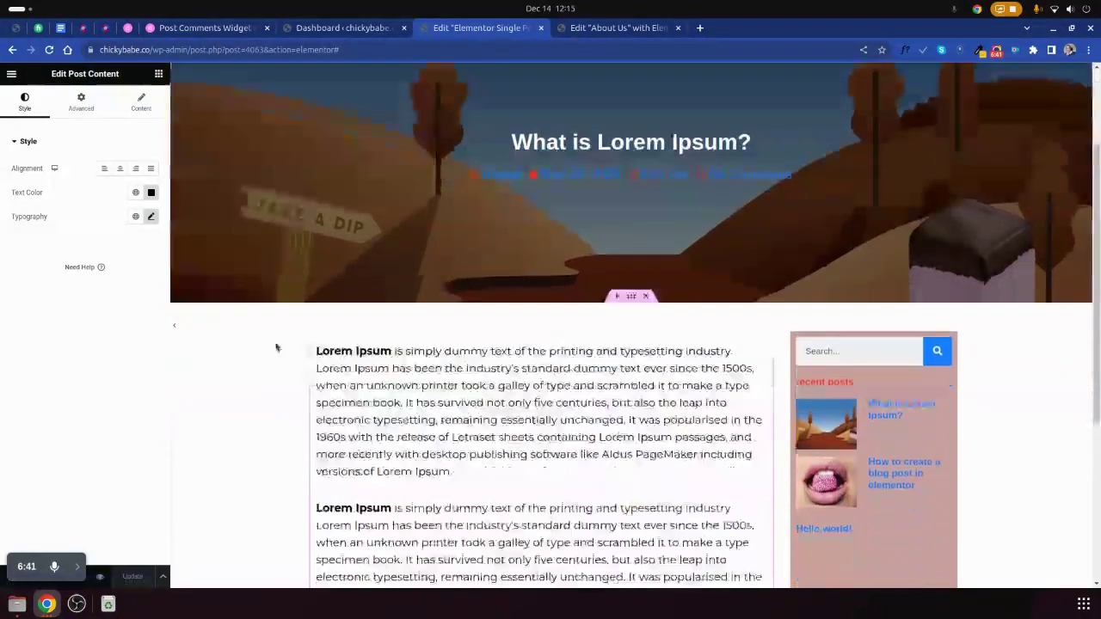